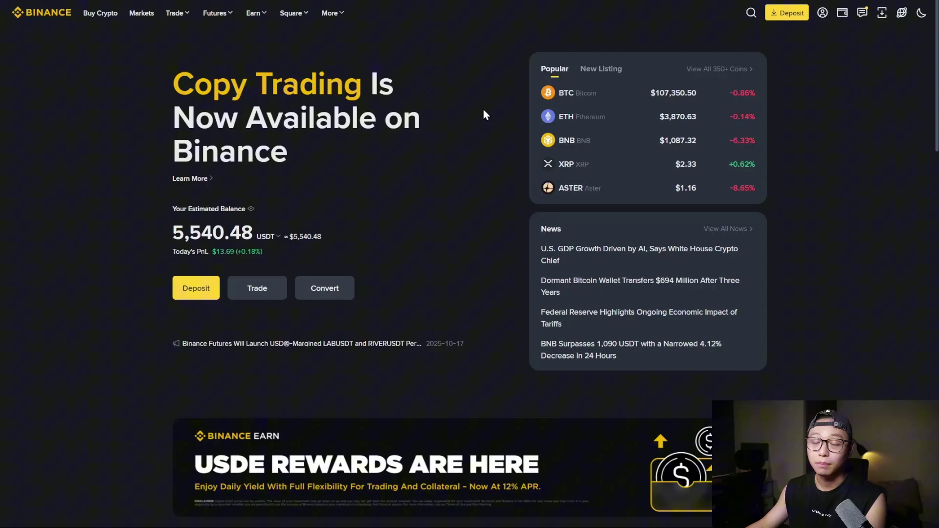
Open the DEX (Beta) markets page from the Trade menu to list trending BSC tokens.
mouse_move(175, 14)
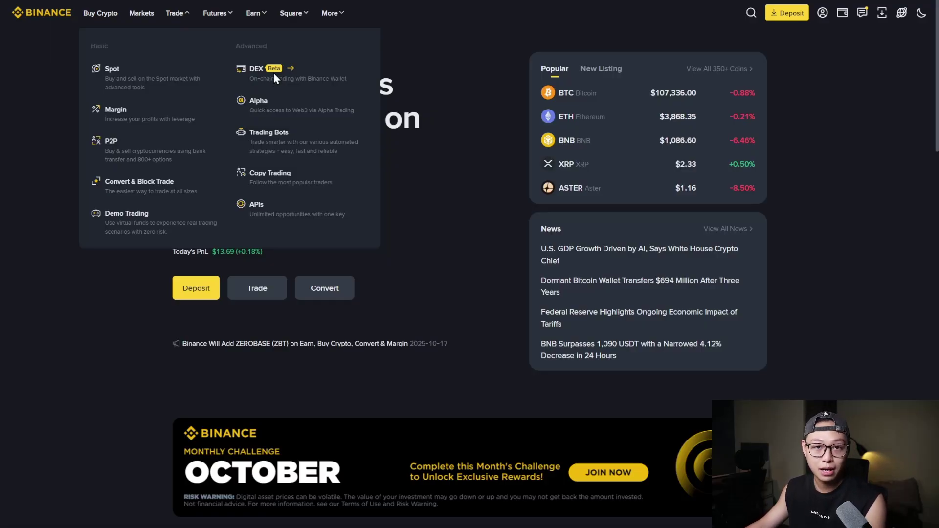
left_click(269, 86)
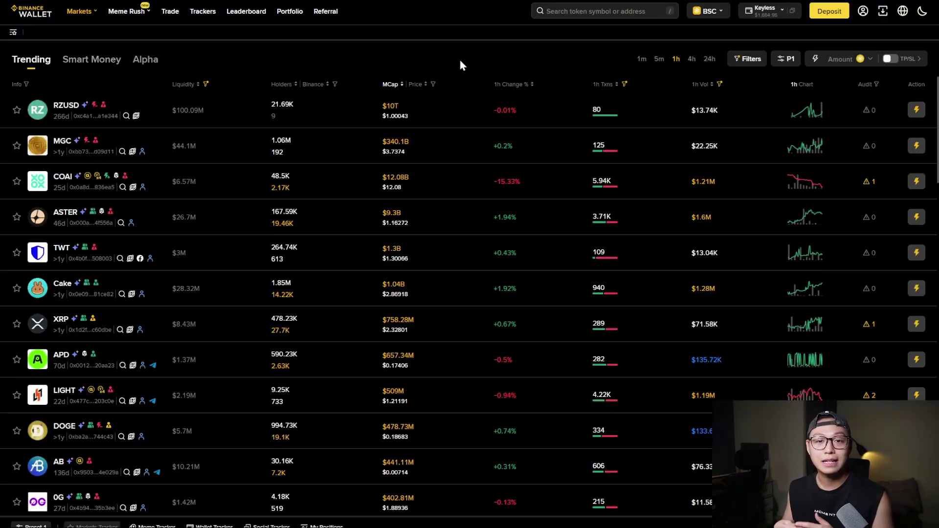
left_click(784, 10)
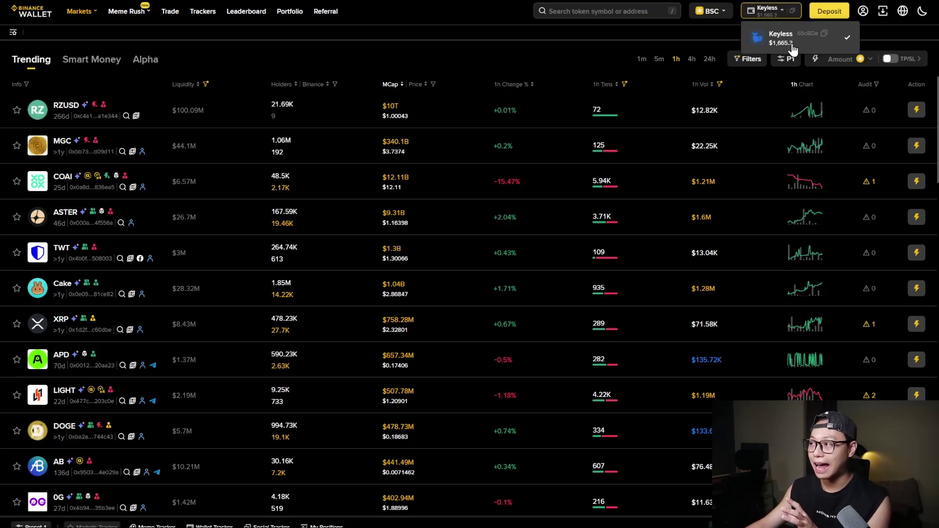
left_click(690, 42)
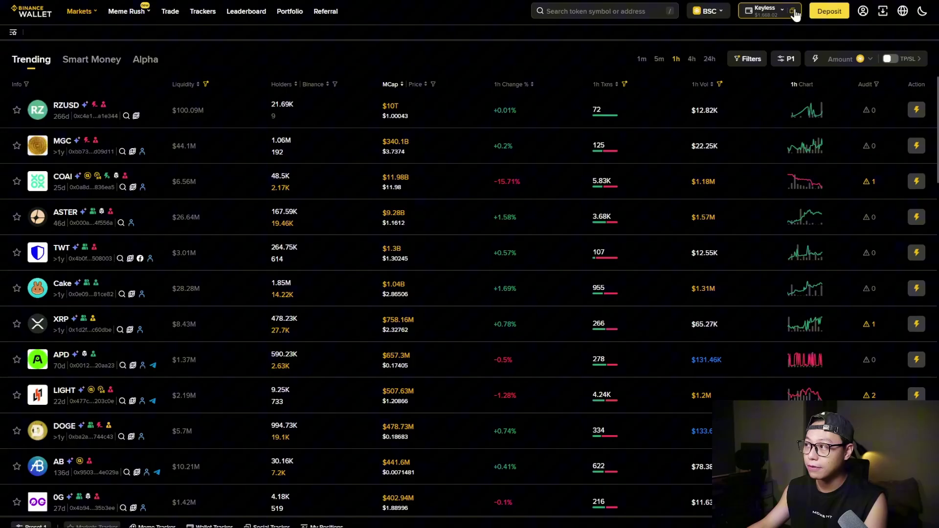
left_click(823, 13)
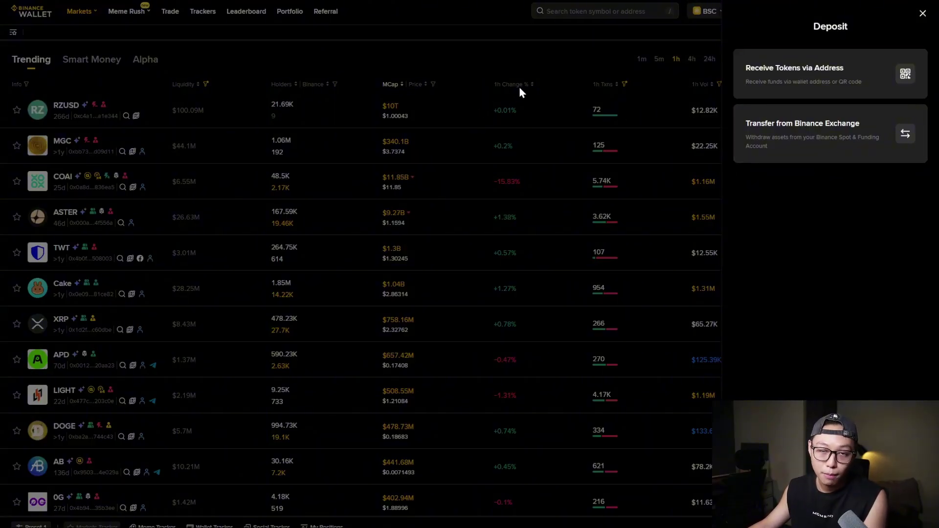
left_click(559, 136)
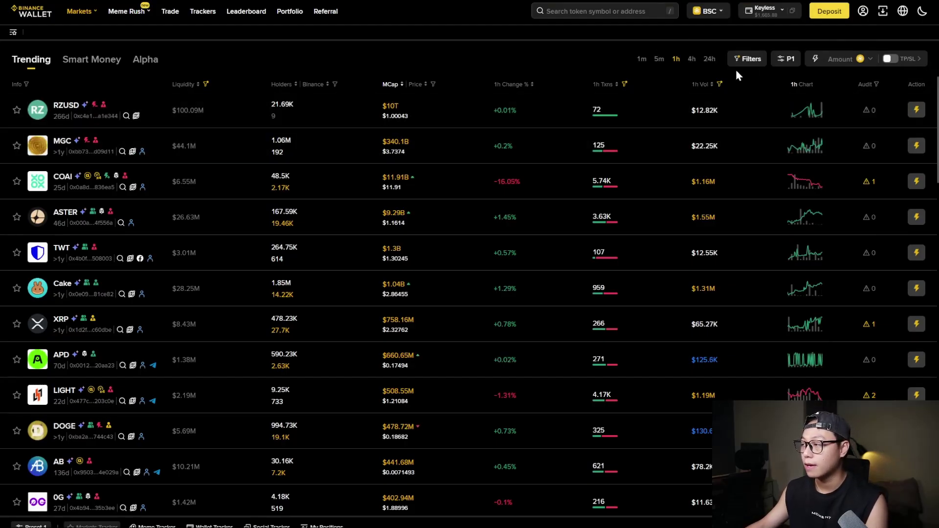
left_click(719, 13)
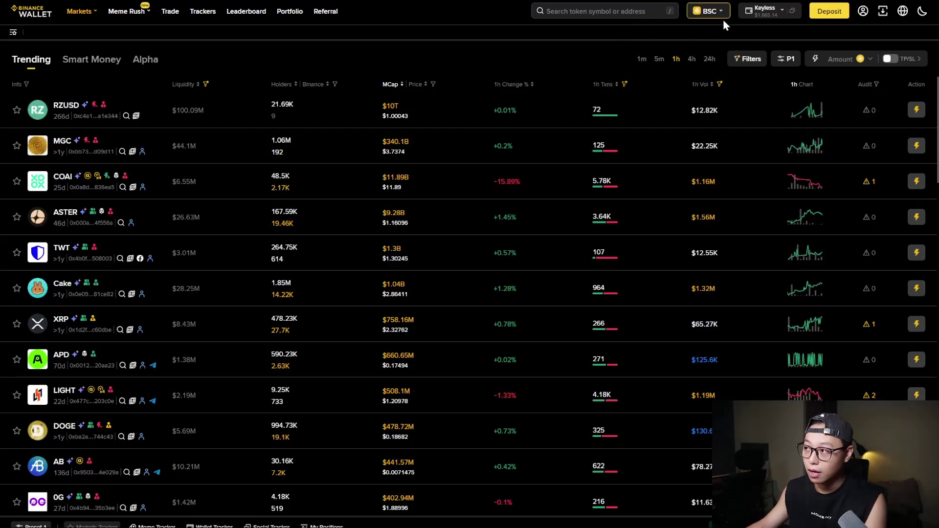
mouse_move(723, 19)
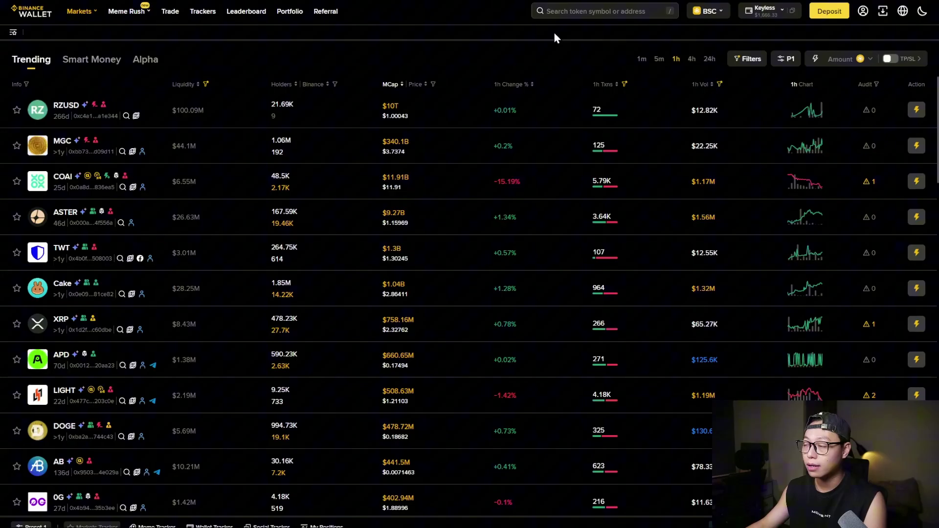
left_click(702, 56)
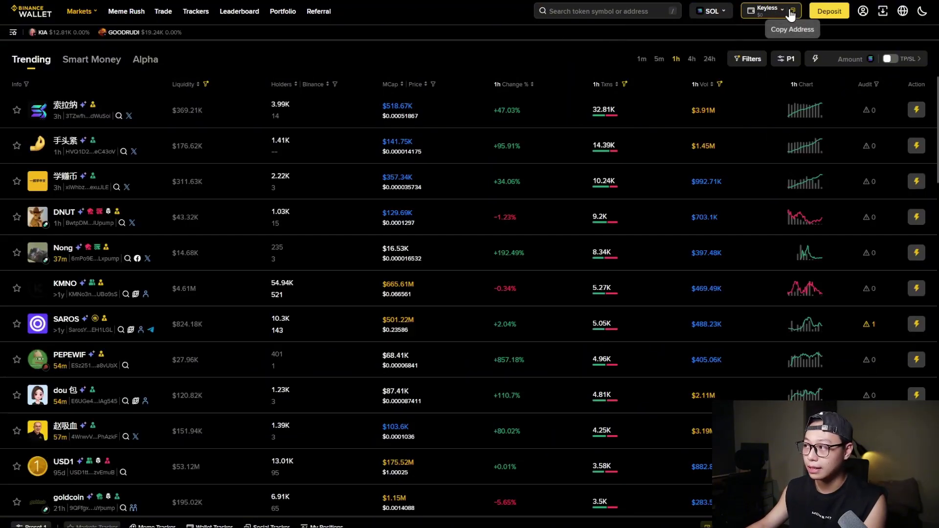
mouse_move(783, 13)
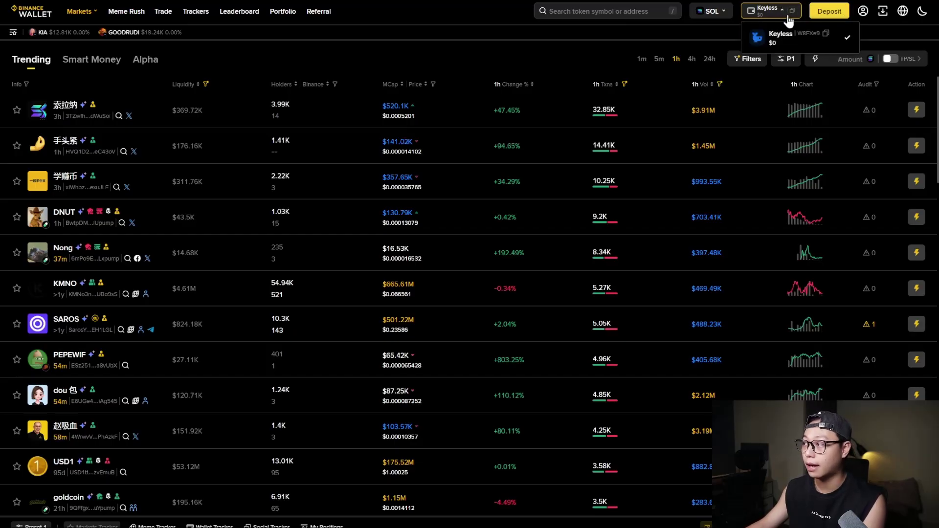
mouse_move(73, 18)
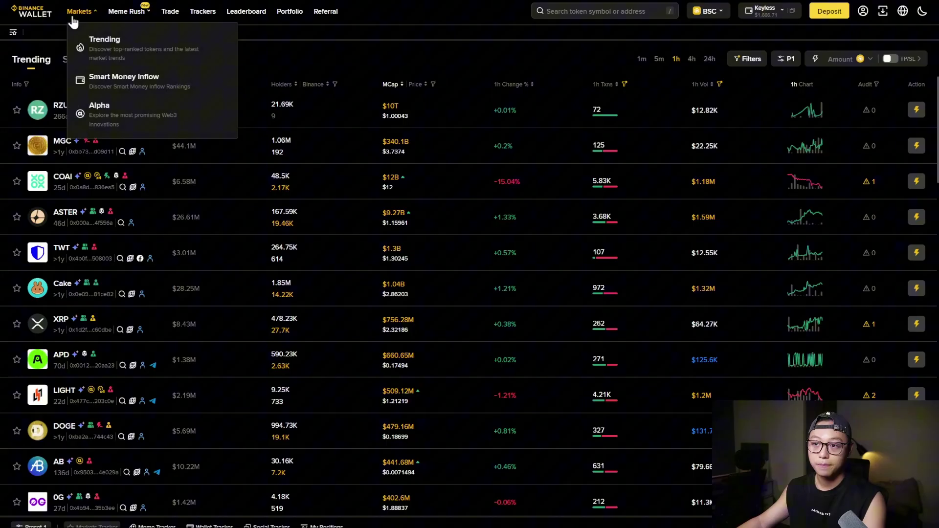
left_click(86, 17)
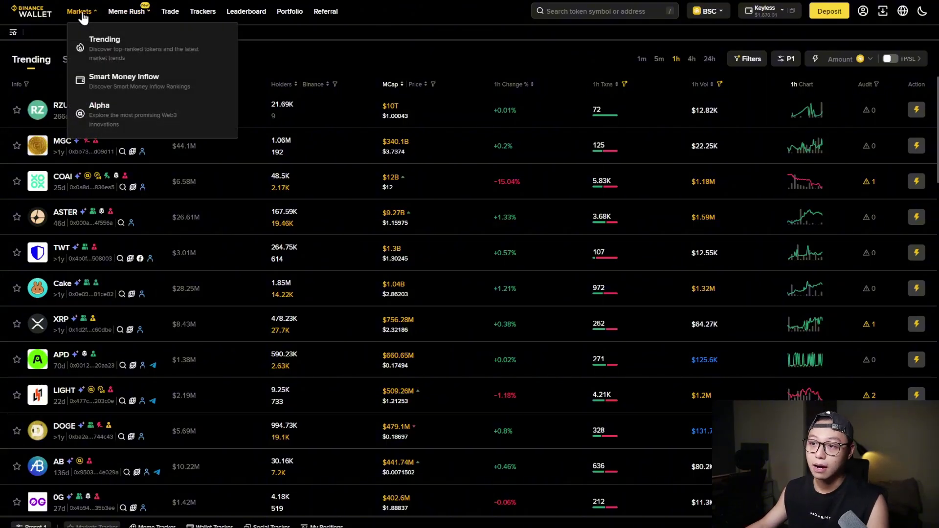
mouse_move(140, 14)
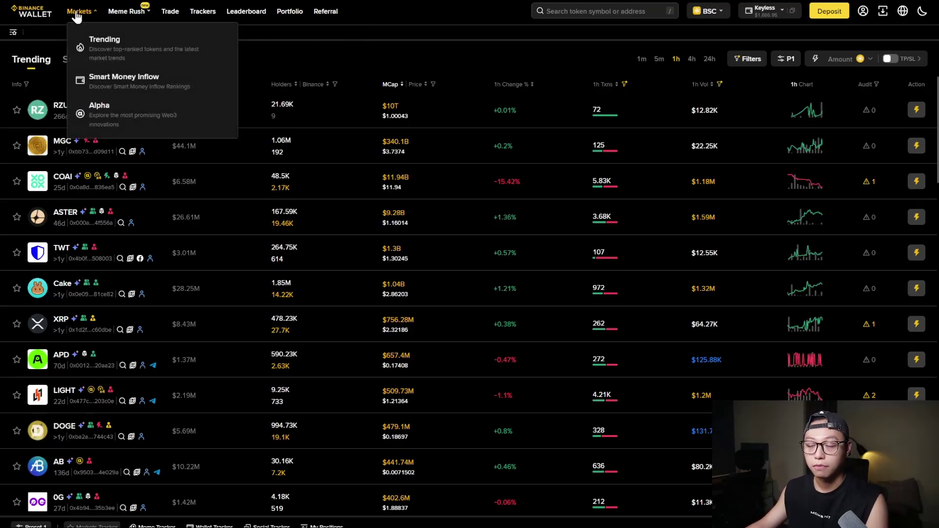
mouse_move(83, 17)
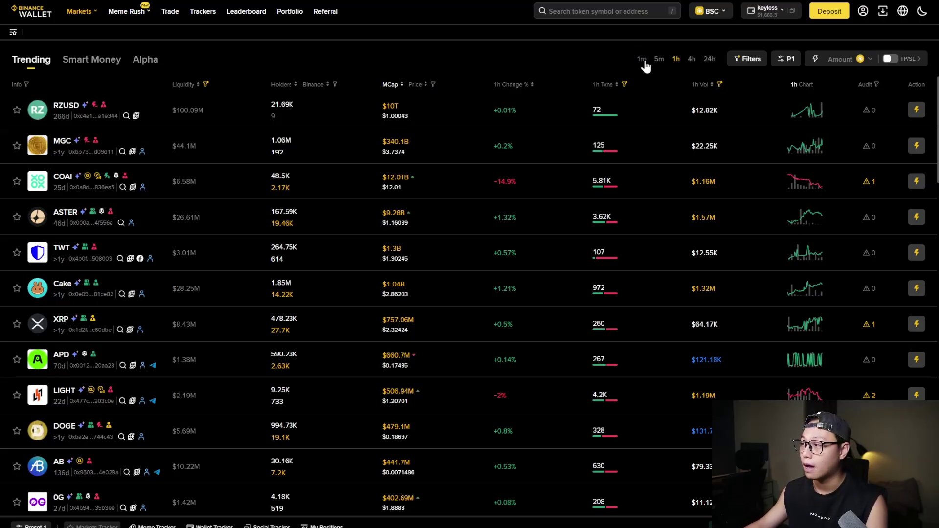
Step the trending timeframe through 1m, 5m, 1h and 4h, ending on 24h.
left_click(641, 59)
left_click(659, 62)
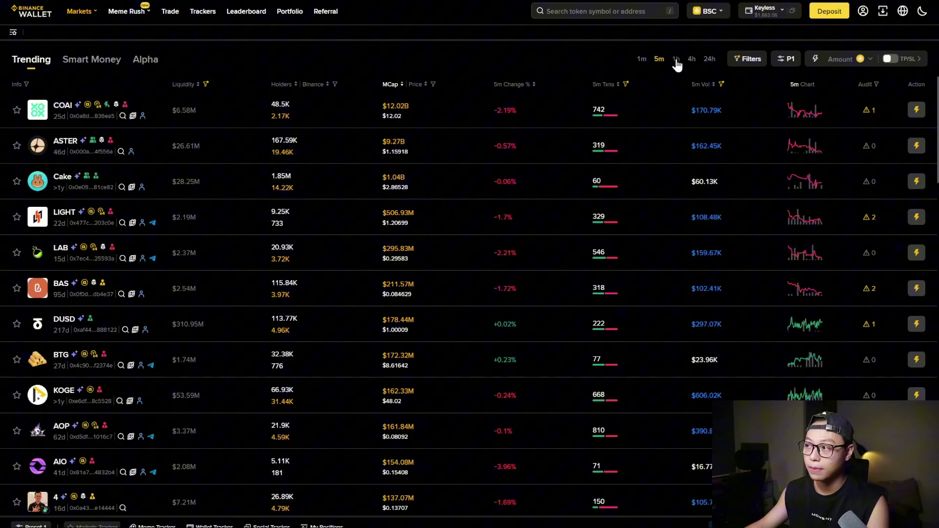
left_click(676, 60)
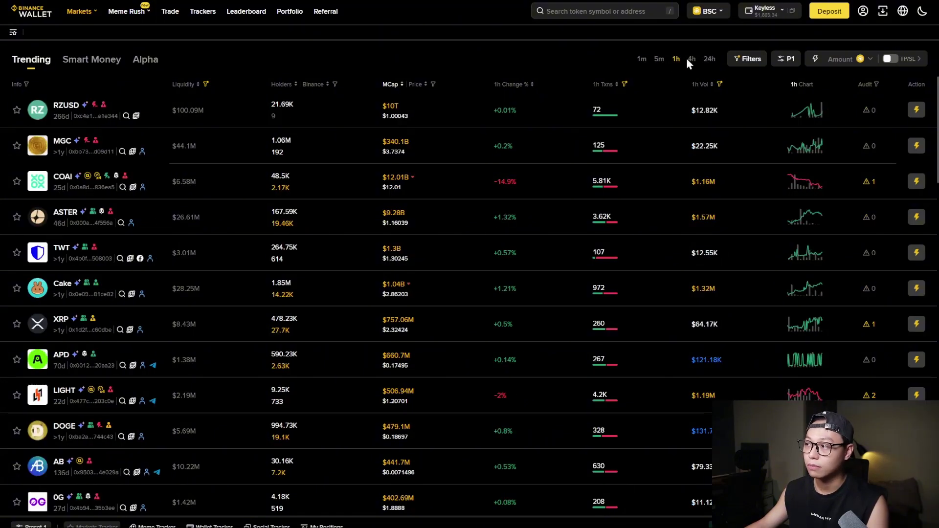
left_click(691, 61)
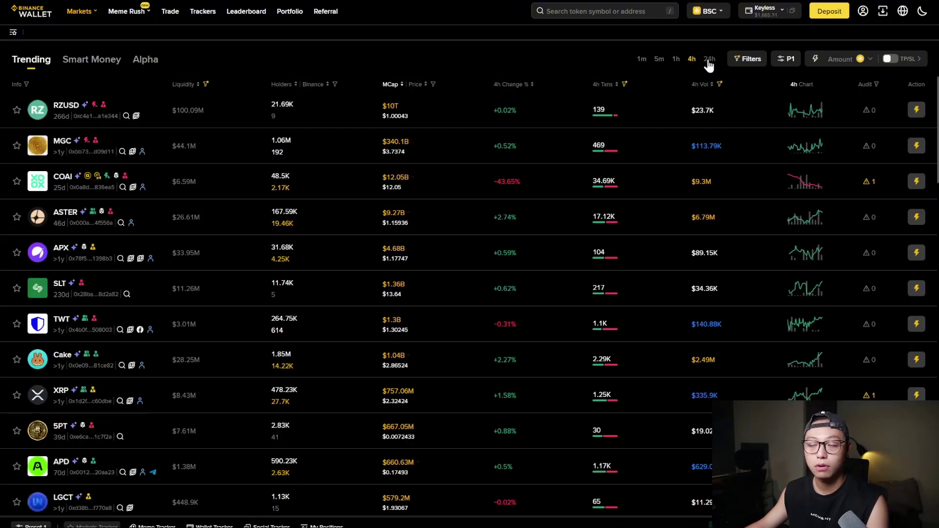
left_click(709, 60)
Check the token filters without changes and set the quick-buy amount to 0.01 BNB.
left_click(739, 60)
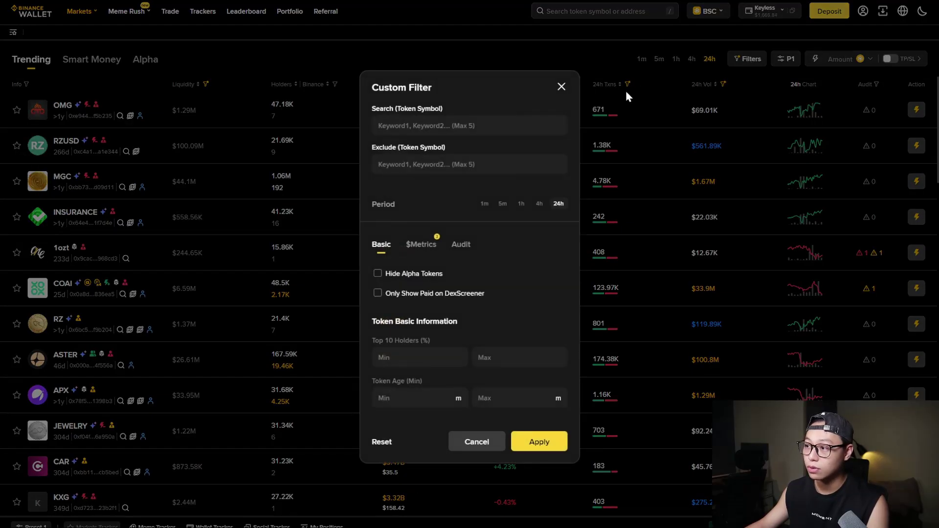
left_click(561, 87)
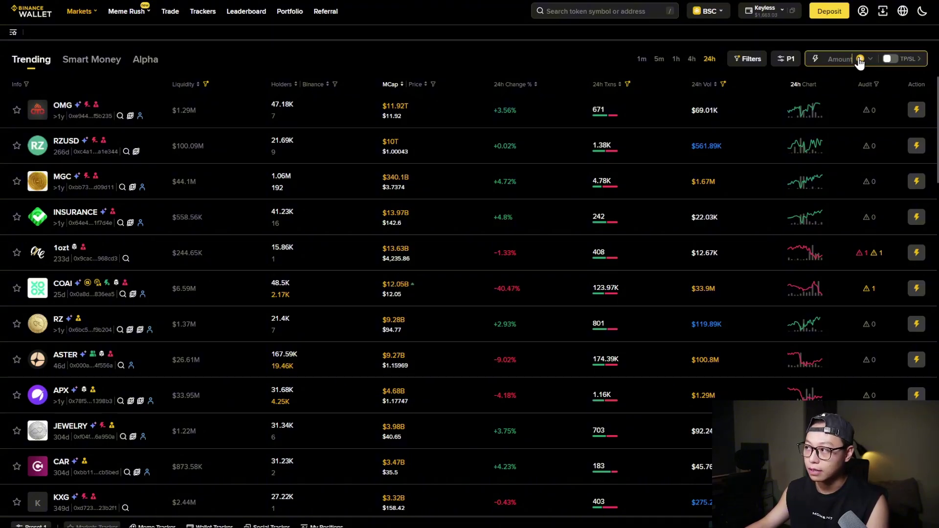
left_click(845, 56)
type("0.01")
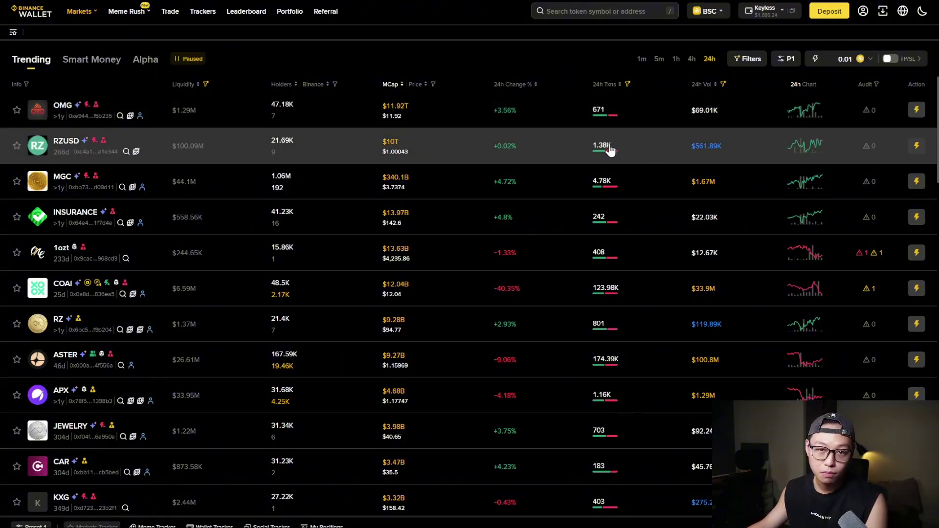
Add a take-profit rule at +100% selling 50% in the TP/SL settings.
left_click(888, 62)
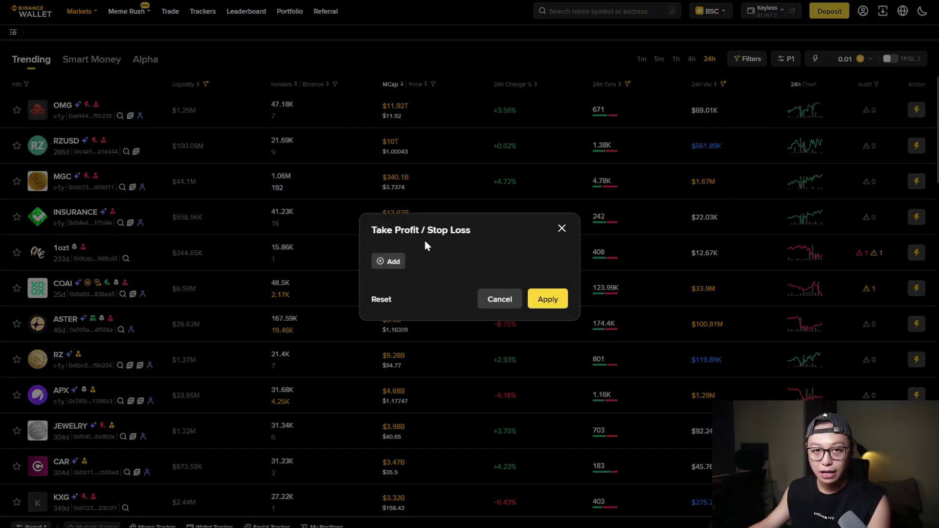
left_click(394, 262)
left_click(388, 277)
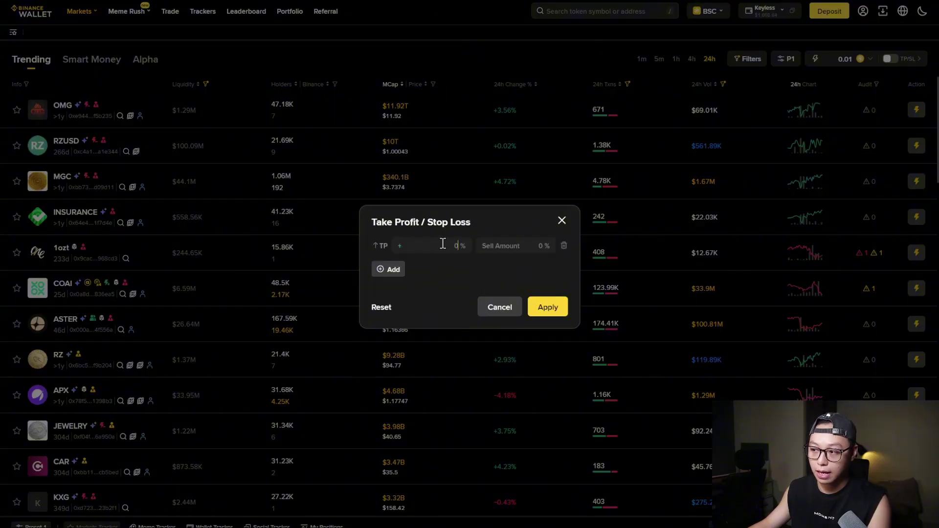
type("100")
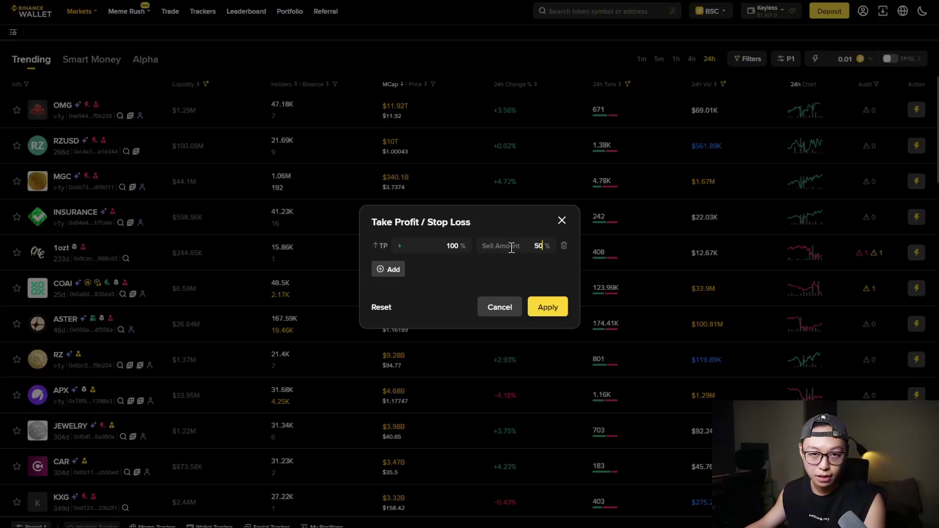
Add a stop-loss at -30% selling 100% and apply auto TP/SL.
left_click(397, 271)
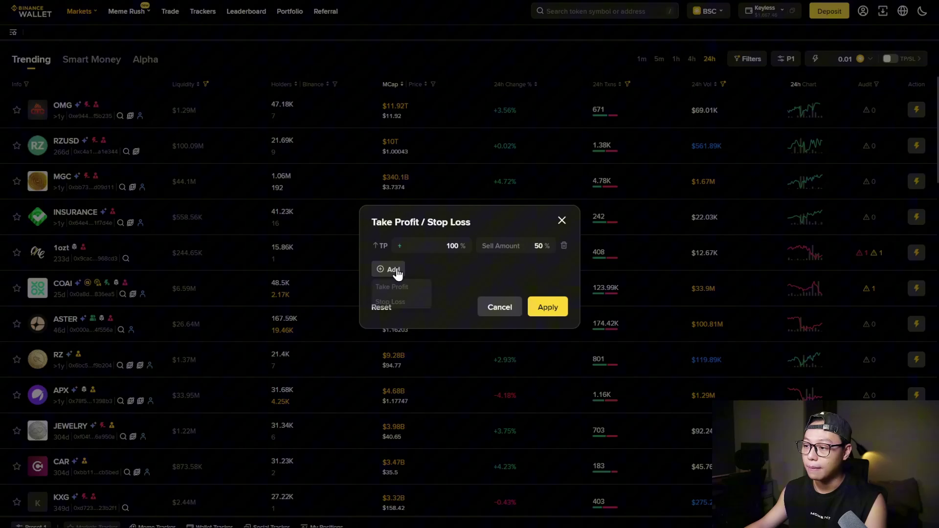
left_click(394, 303)
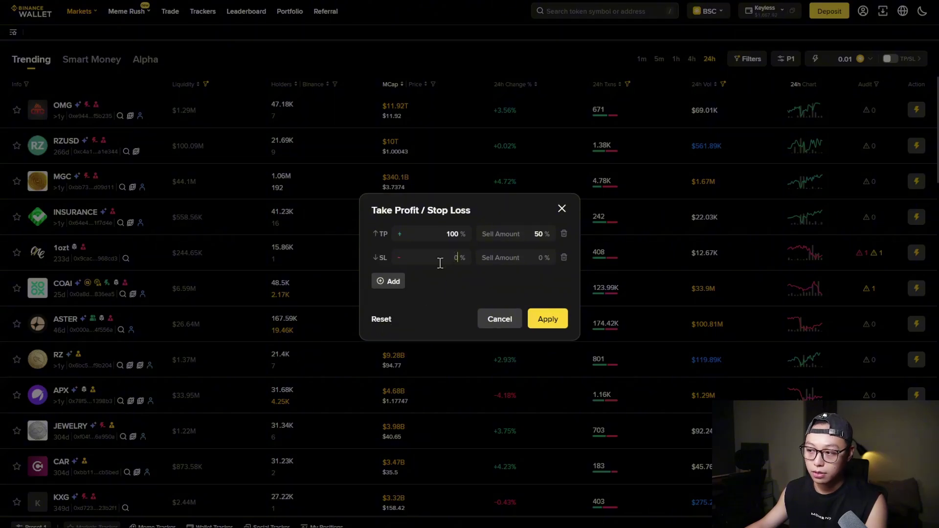
type("30")
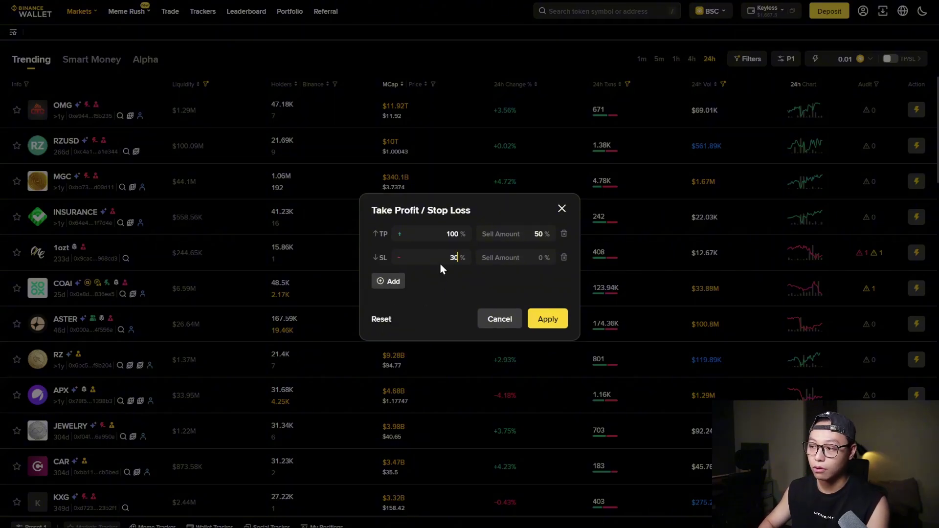
left_click(517, 255)
type("100")
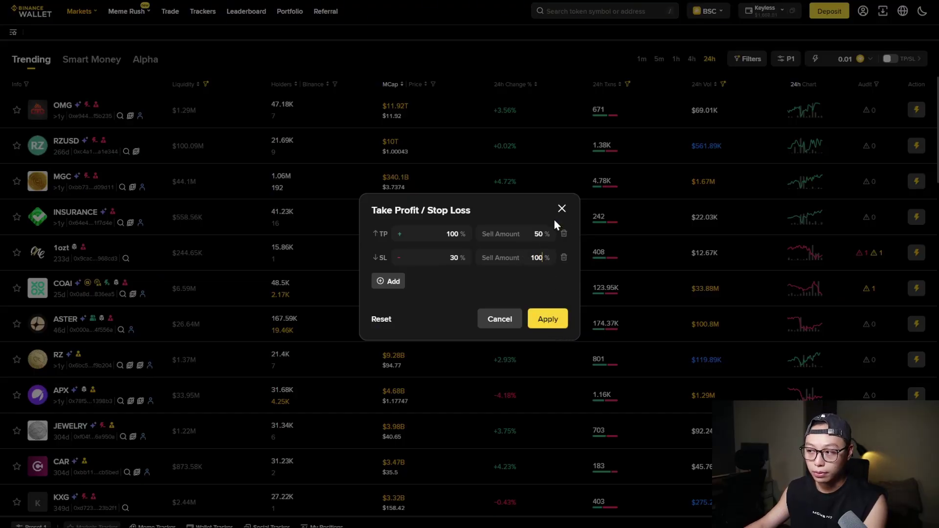
left_click(547, 324)
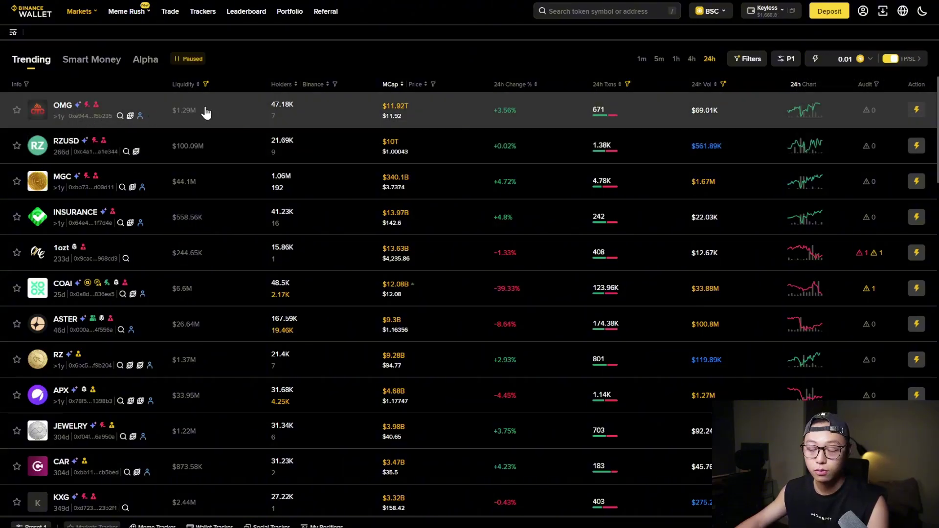
Show the Smart Money list, compare its 1h stats, then return to the 5m window.
left_click(94, 64)
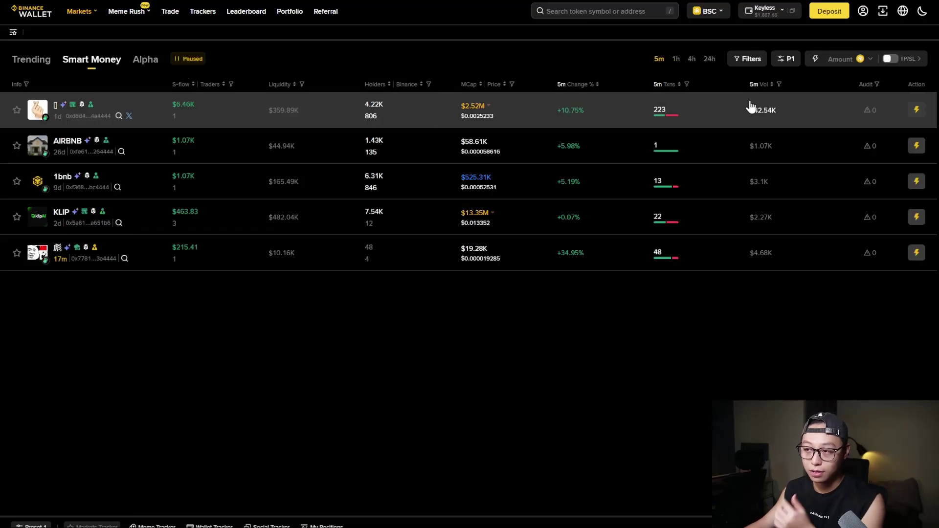
left_click(676, 60)
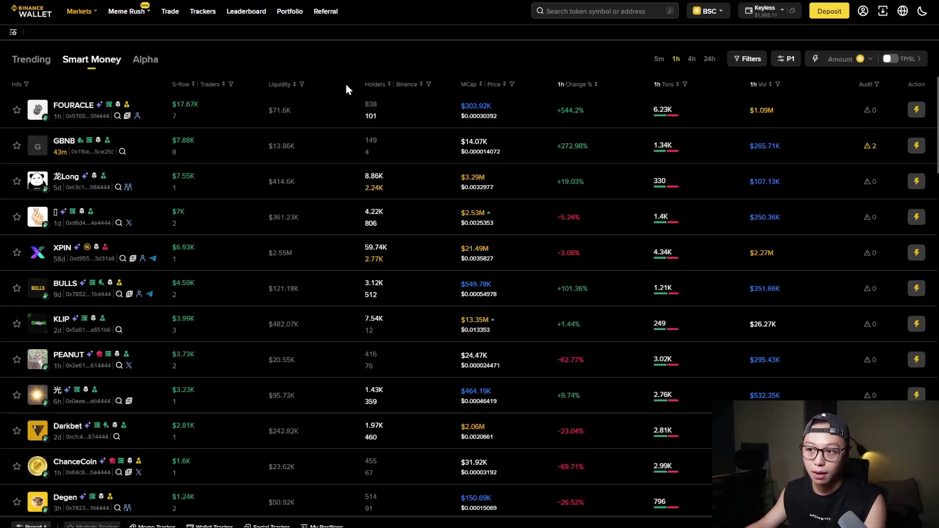
mouse_move(185, 89)
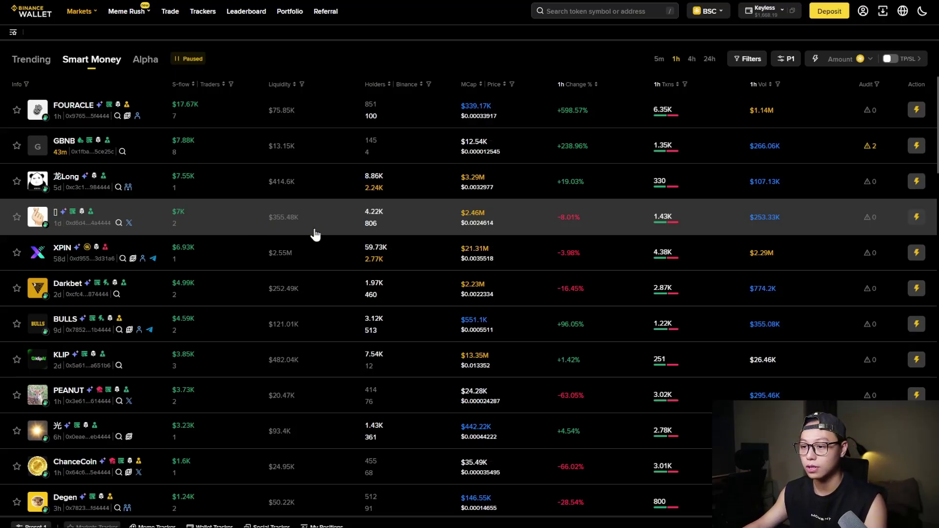
left_click(659, 61)
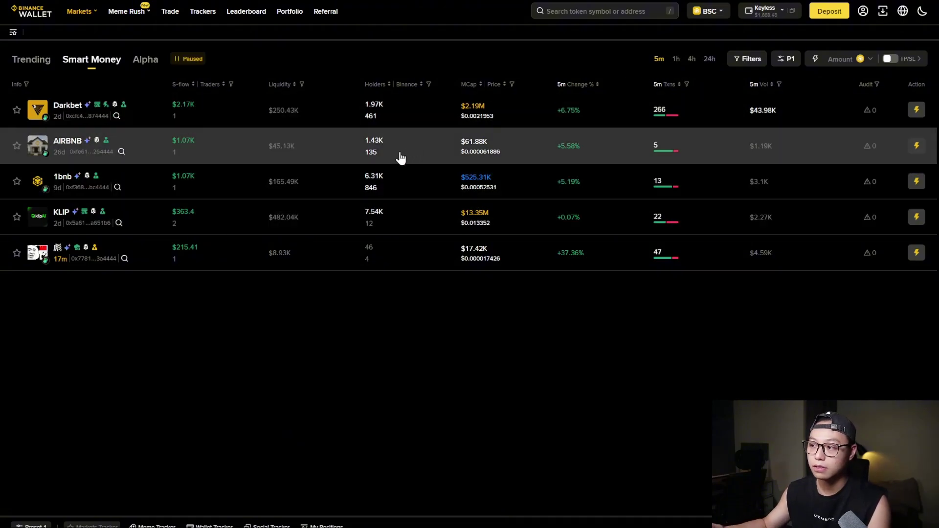
left_click(748, 58)
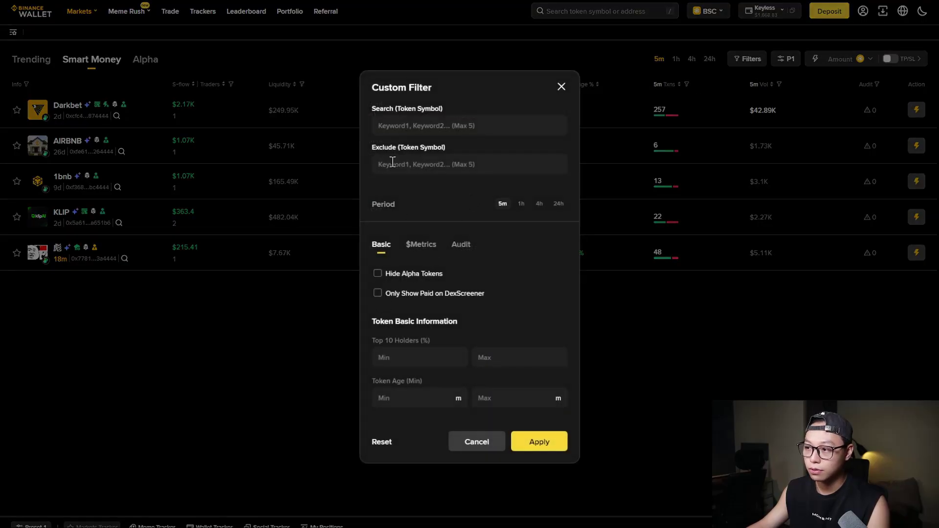
left_click(404, 358)
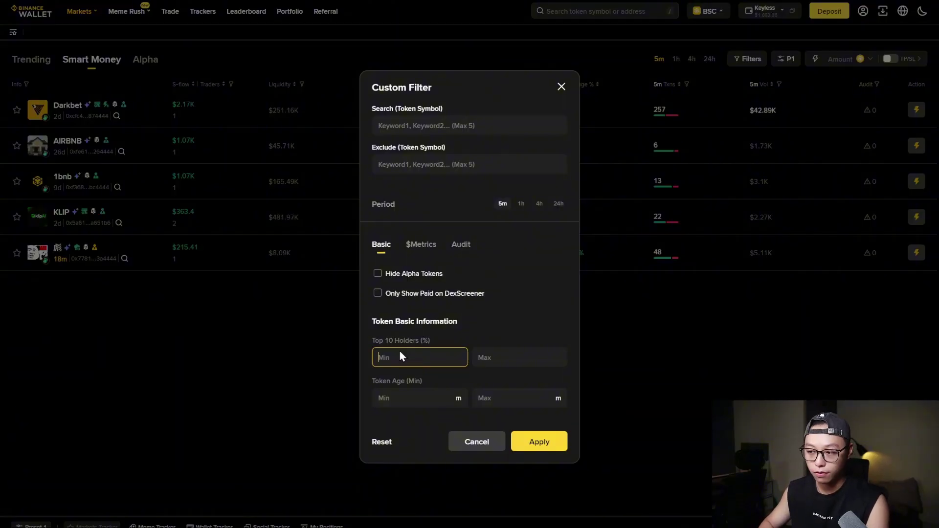
type("10")
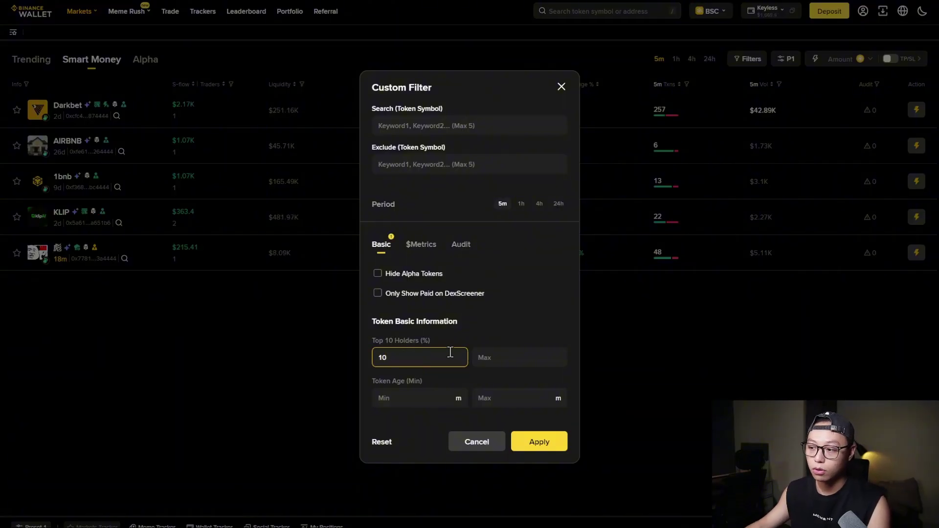
left_click(523, 365)
left_click(437, 366)
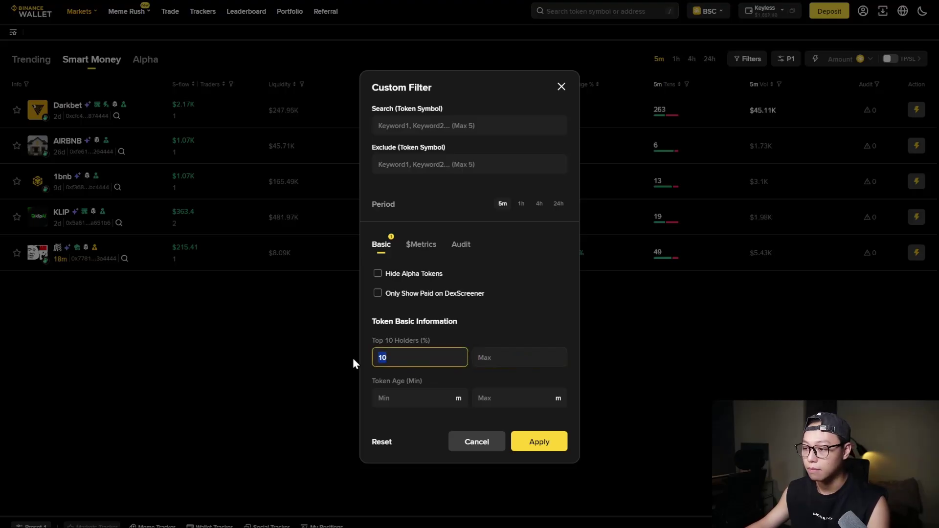
key("BackSpace")
key("BackSpace")
left_click(511, 361)
type("20")
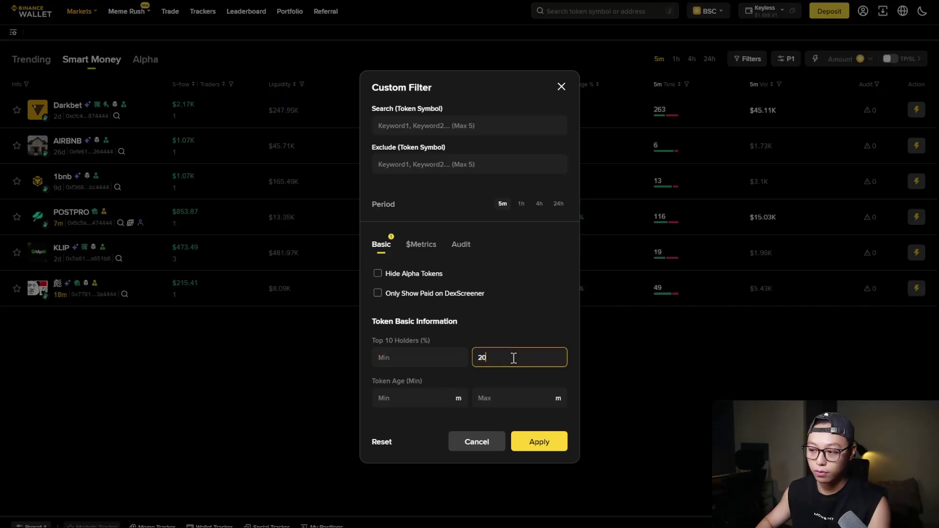
left_click(419, 404)
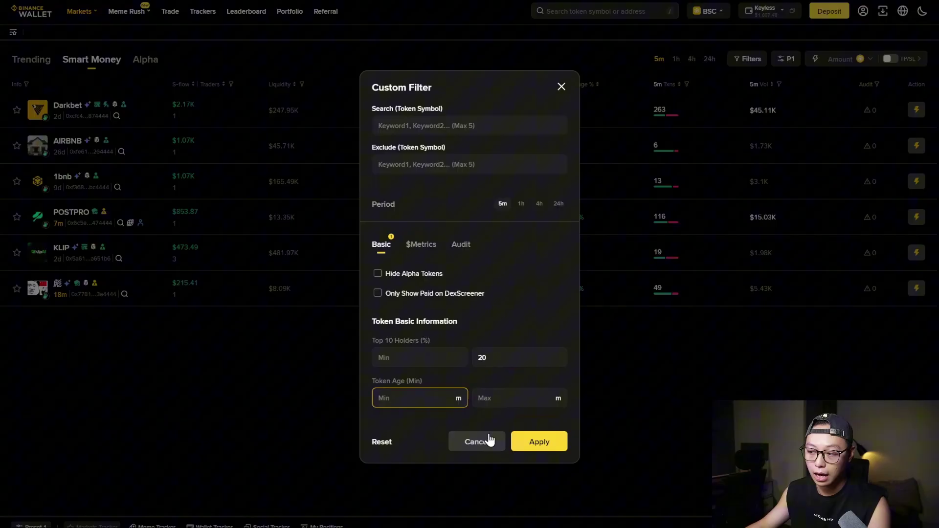
left_click(420, 244)
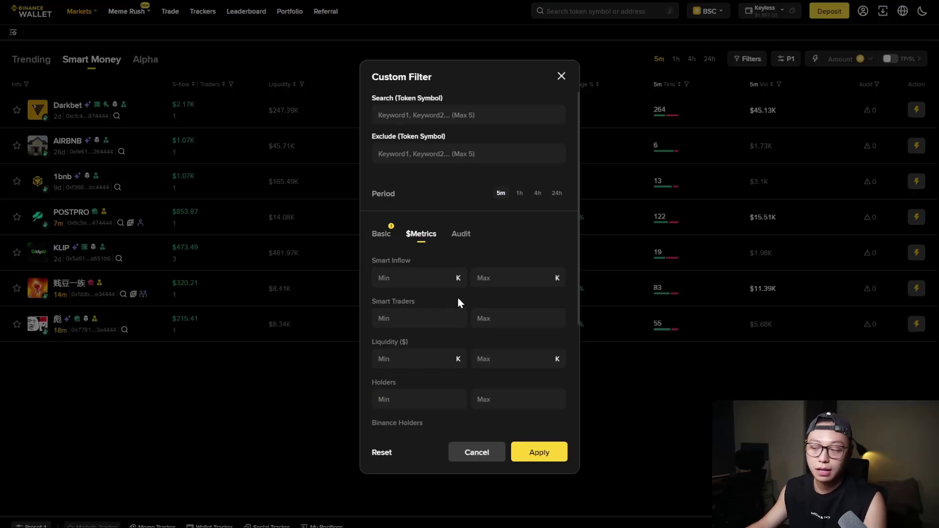
left_click(493, 455)
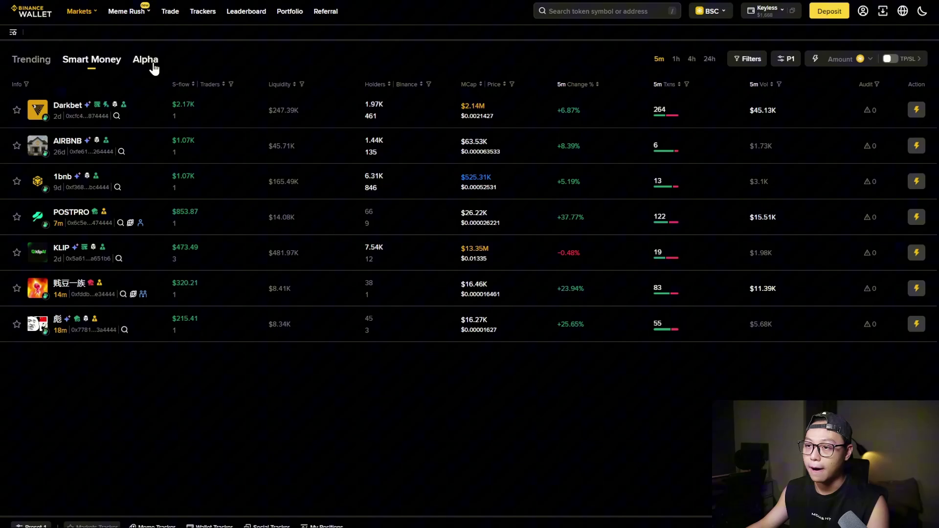
Show the Alpha token list, led by SUBHUB, ANOME, K and FROGGIE.
left_click(147, 62)
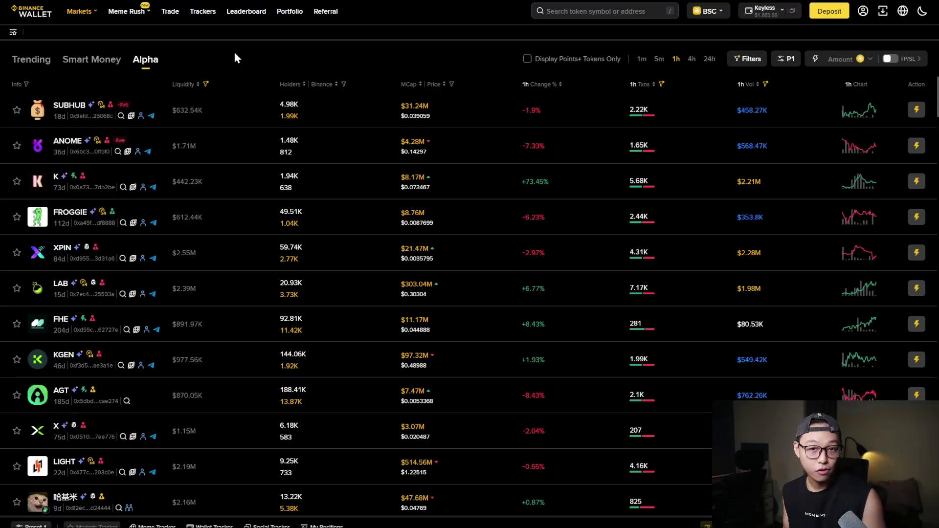
mouse_move(138, 14)
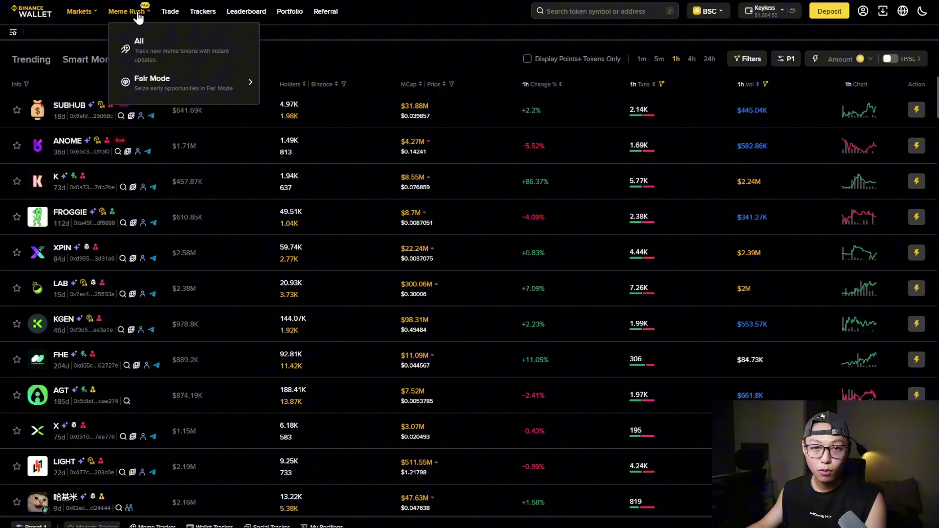
left_click(157, 61)
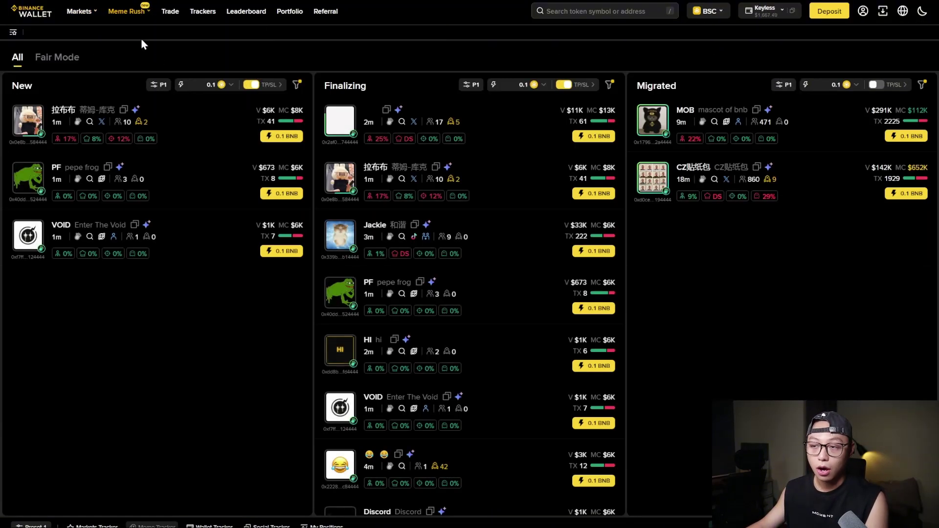
mouse_move(133, 14)
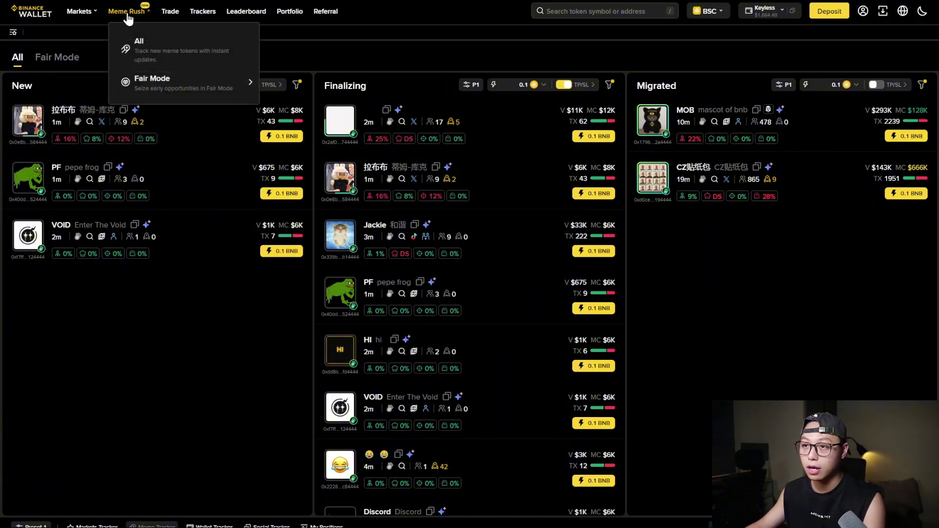
mouse_move(153, 98)
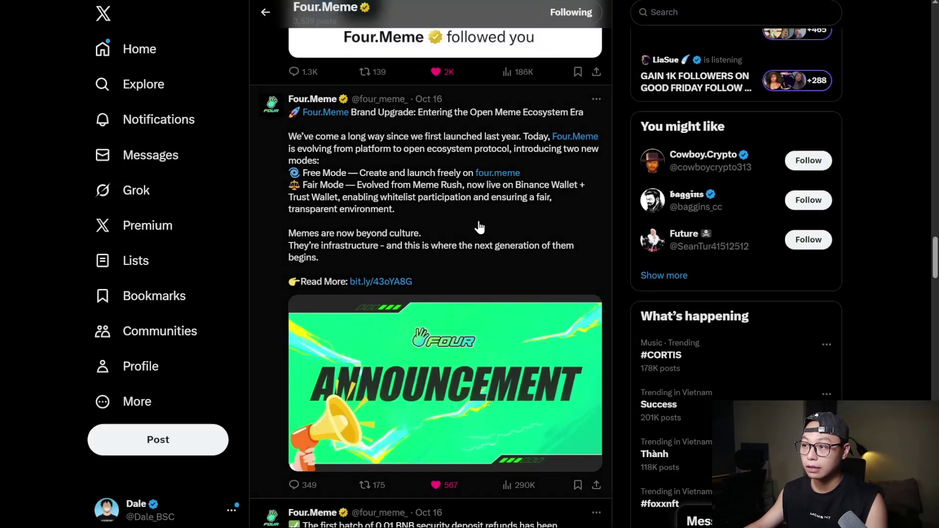
scroll(384, 140, "down", 3)
scroll(384, 140, "up", 2)
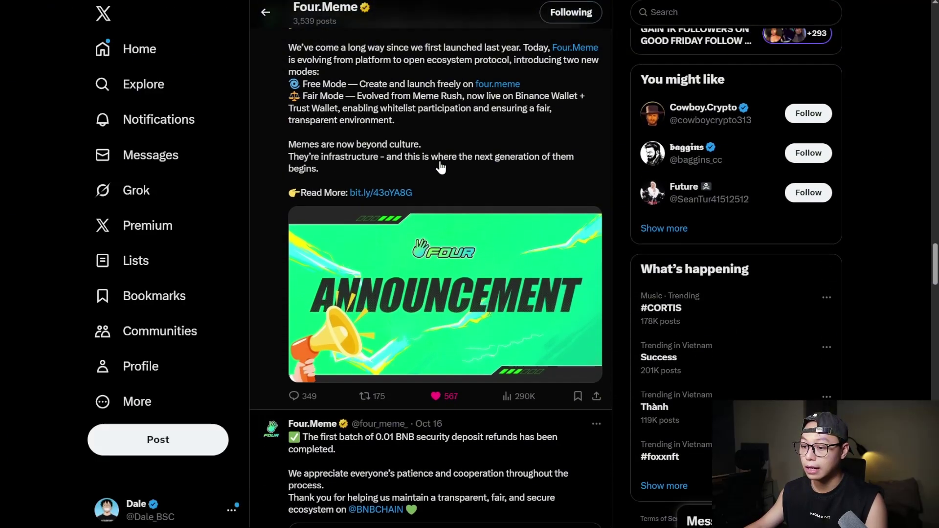
scroll(384, 141, "up", 1)
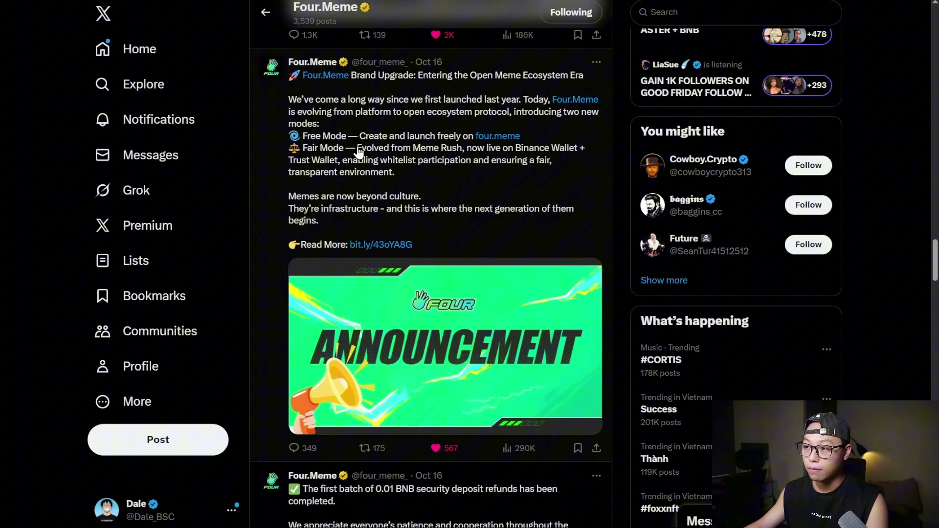
left_click_drag(357, 146, 462, 150)
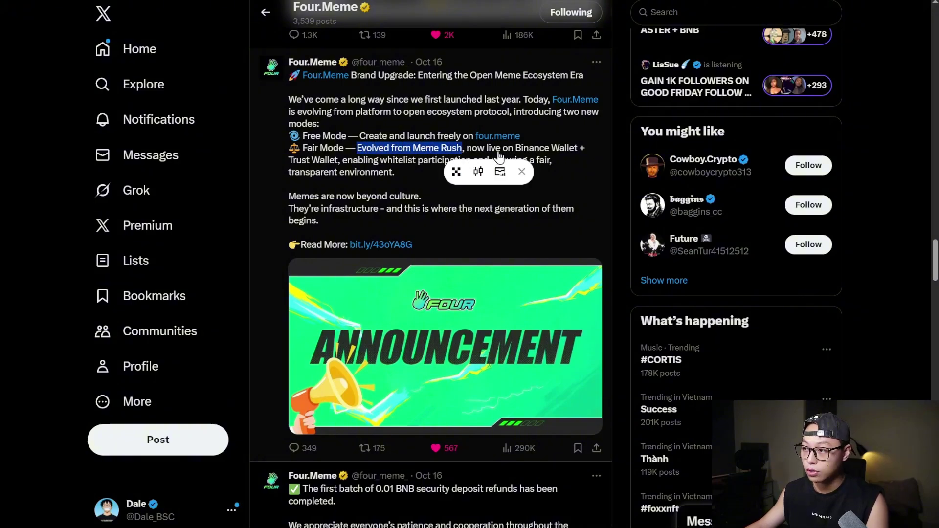
left_click(523, 172)
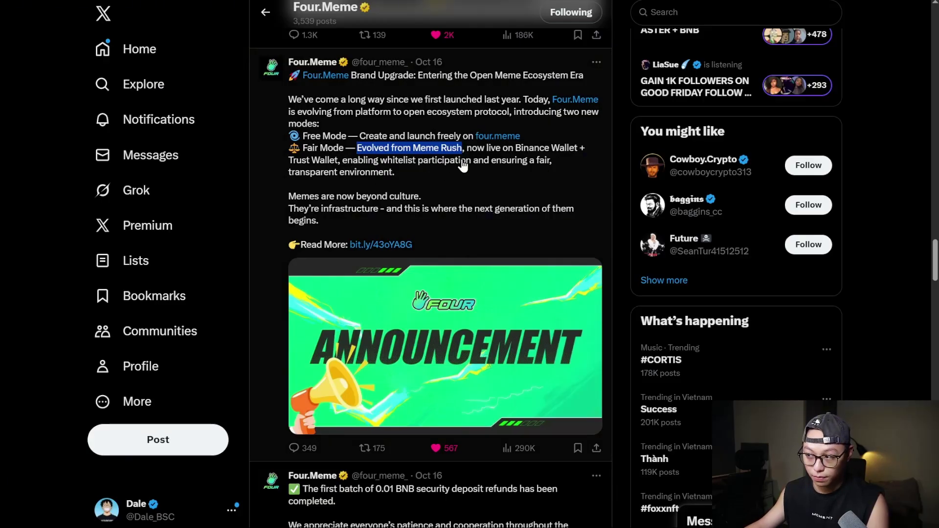
left_click_drag(484, 165, 544, 164)
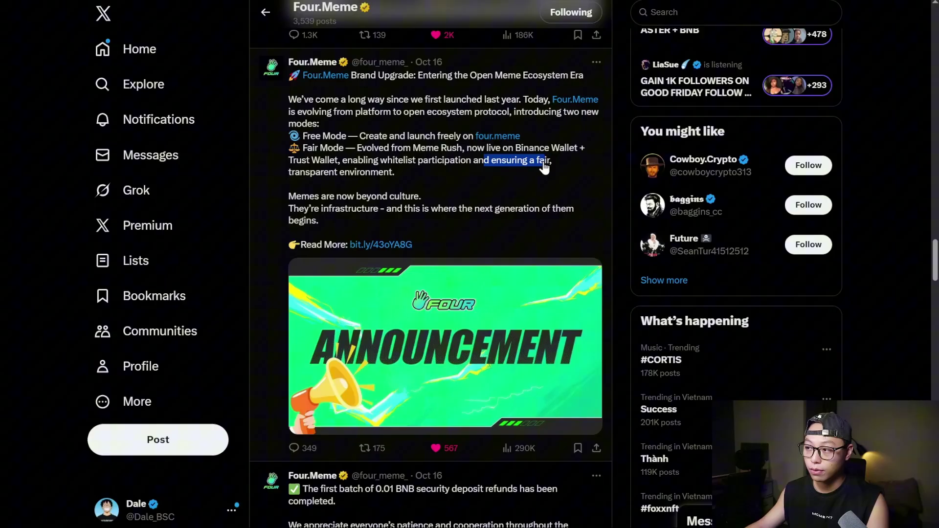
left_click_drag(289, 174, 392, 176)
left_click(404, 185)
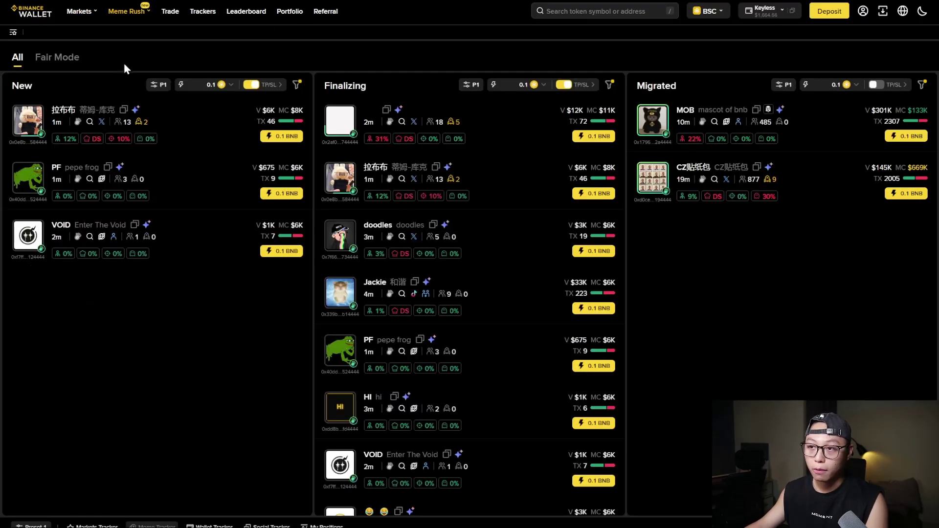
mouse_move(134, 15)
mouse_move(157, 79)
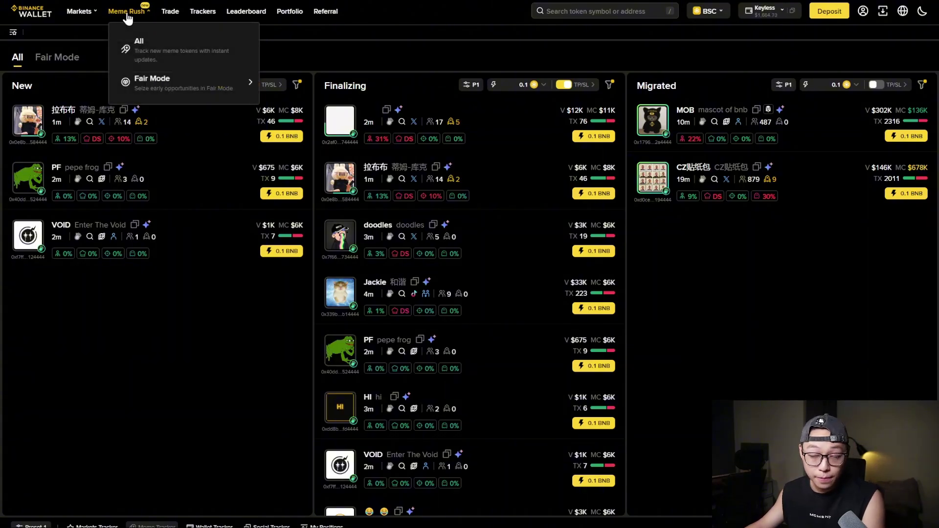
mouse_move(168, 96)
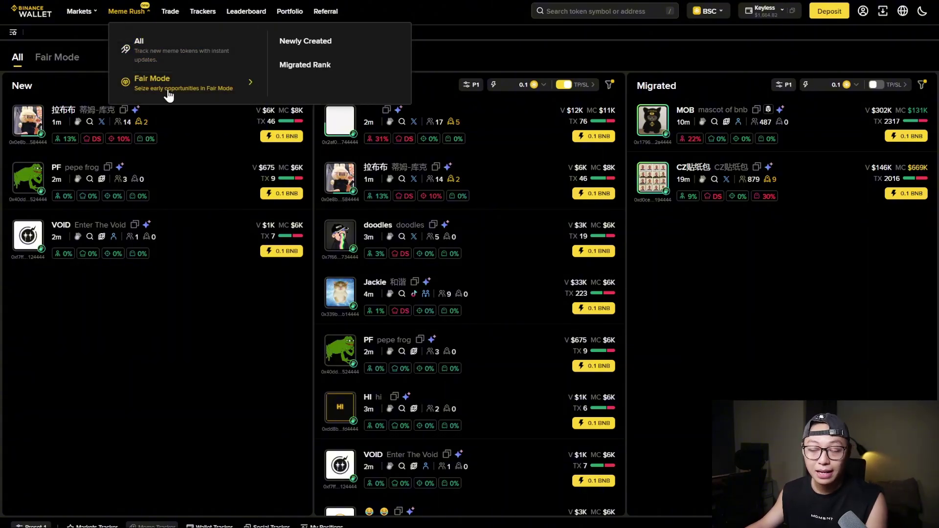
left_click(163, 49)
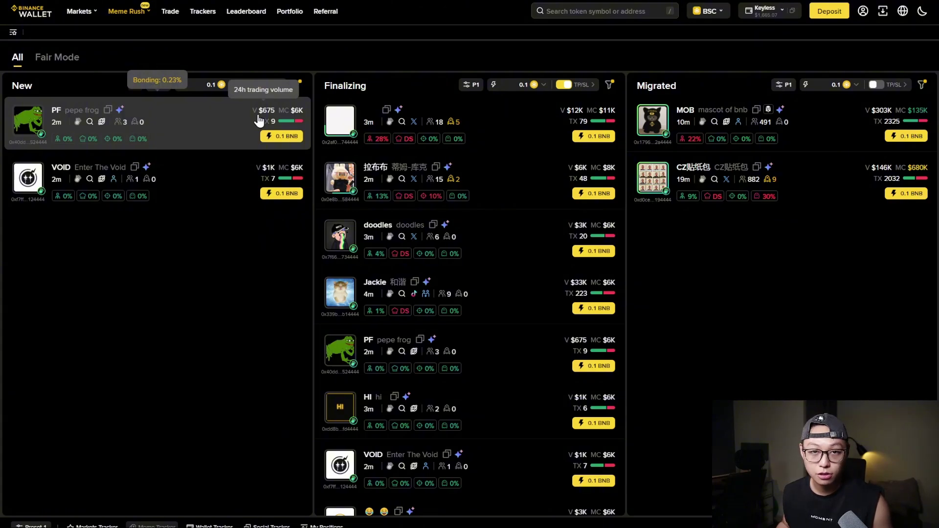
left_click(55, 59)
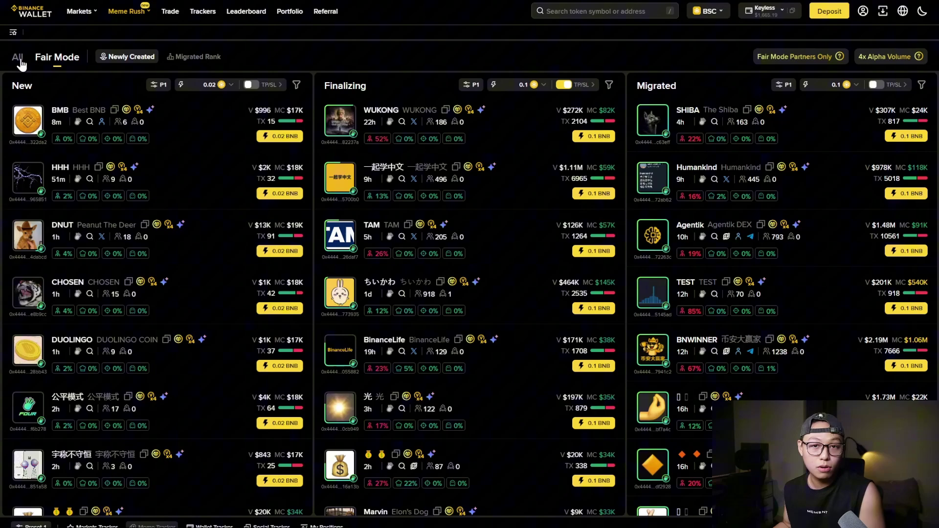
left_click(18, 57)
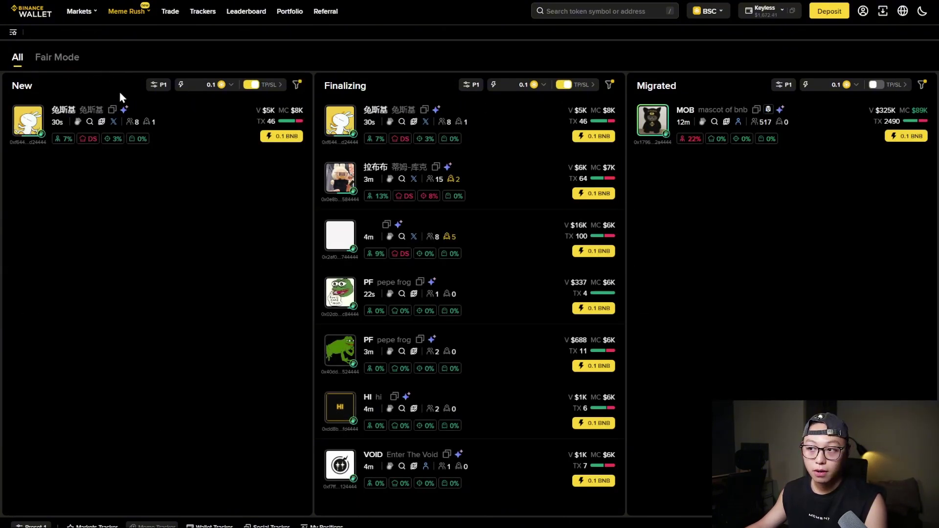
left_click(213, 86)
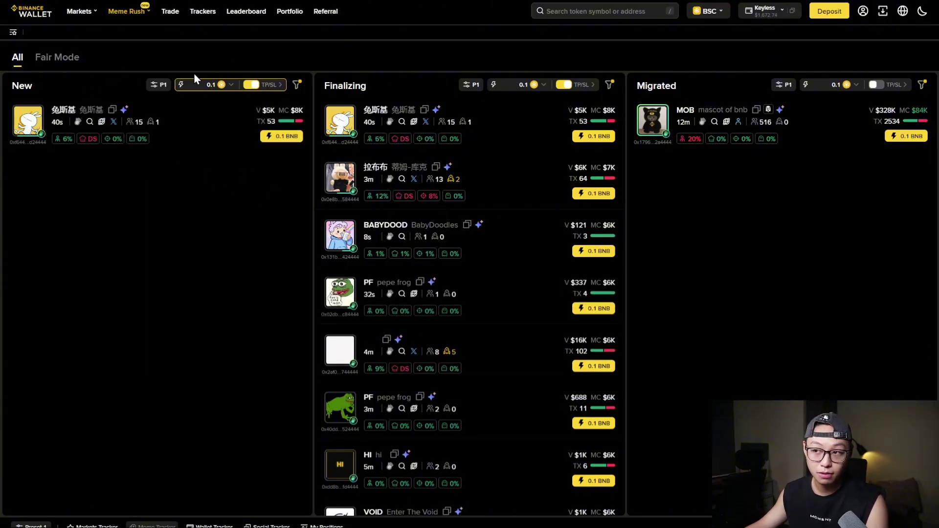
left_click(296, 84)
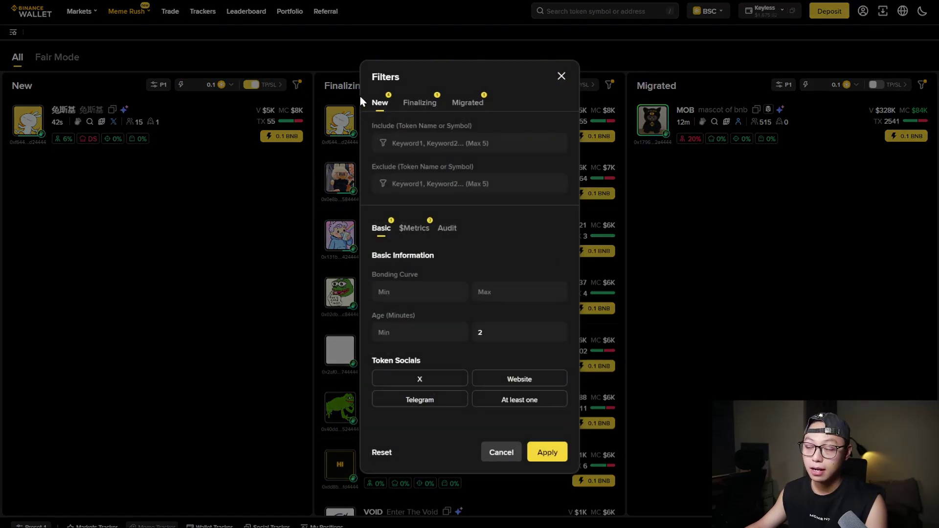
double_click(483, 79)
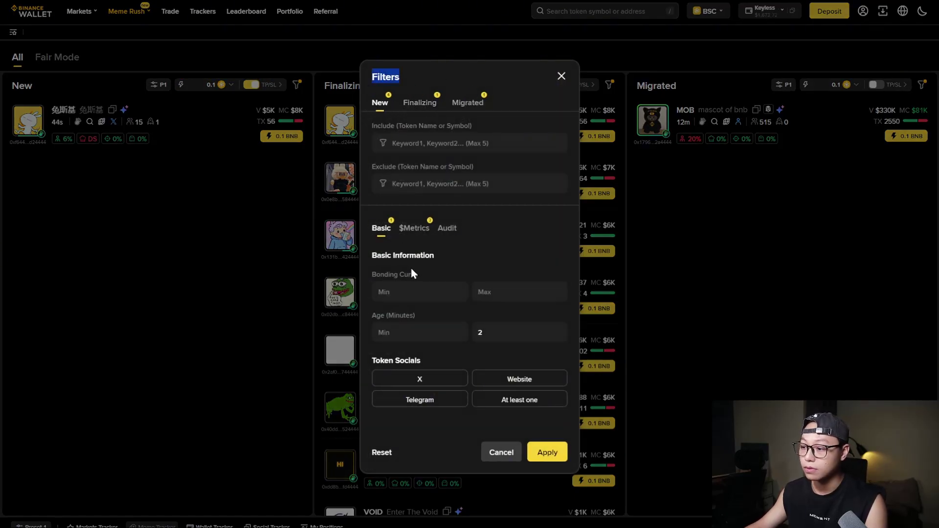
left_click(480, 292)
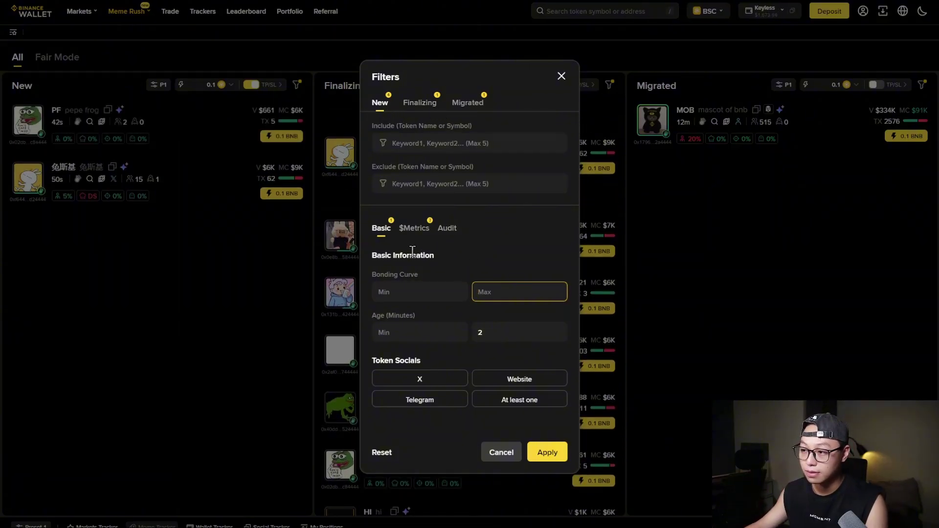
left_click(416, 229)
left_click(385, 231)
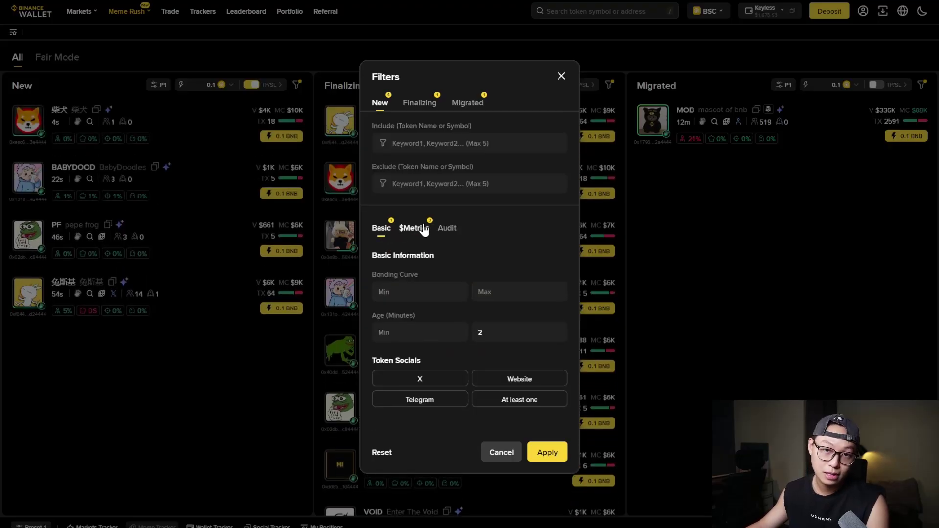
left_click(498, 338)
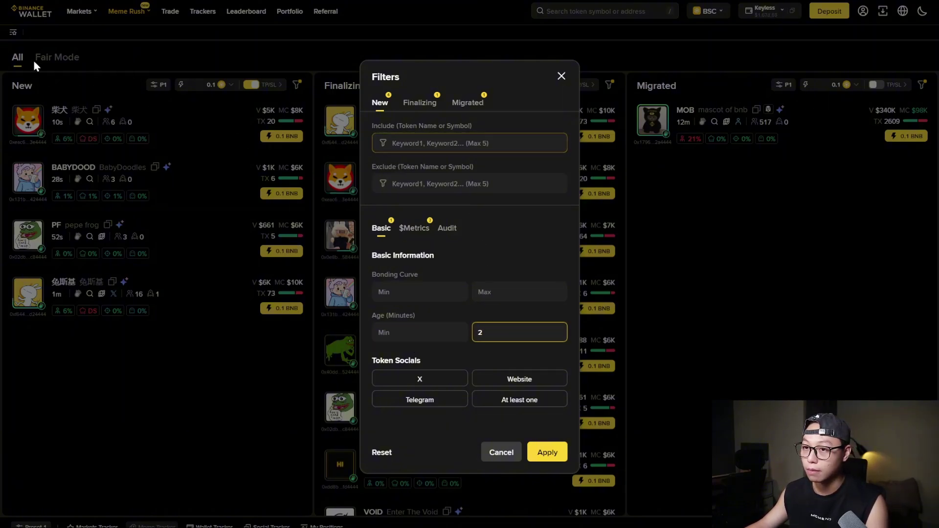
left_click(423, 233)
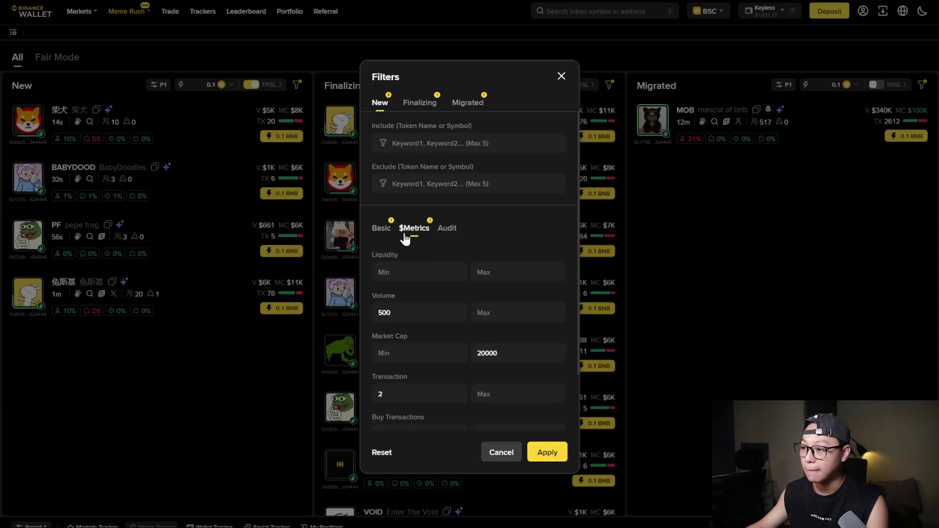
left_click(414, 312)
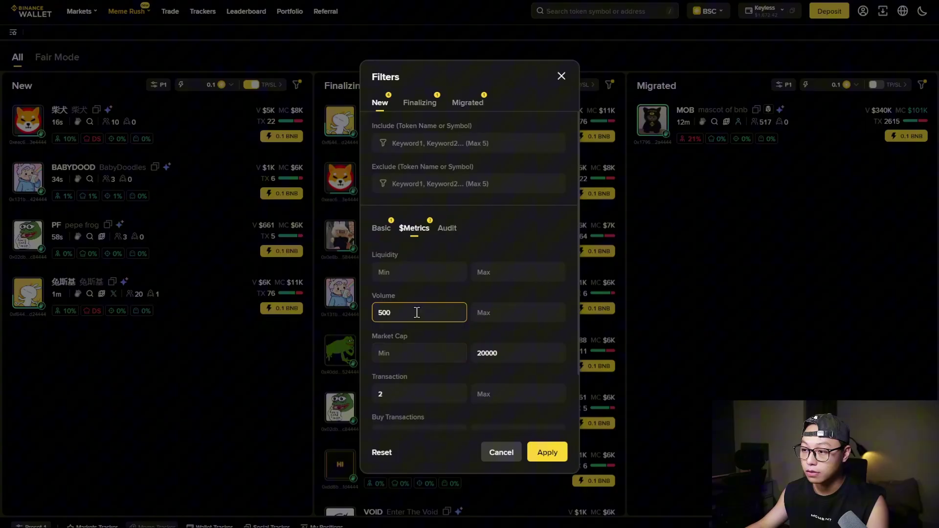
scroll(413, 293, "down", 2)
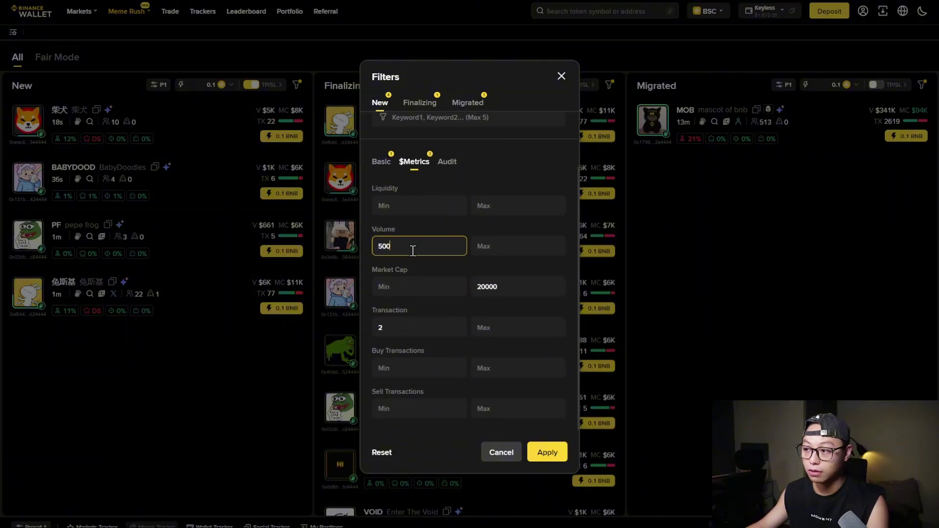
left_click(514, 290)
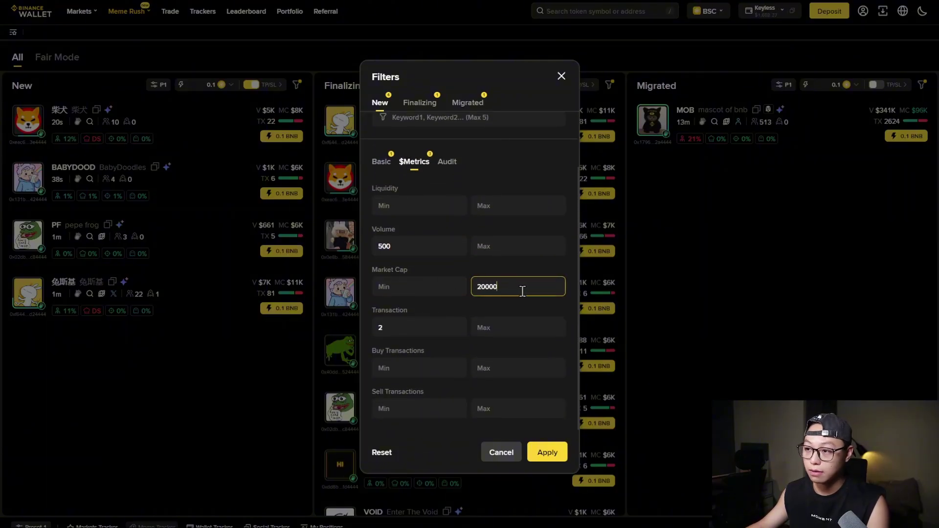
left_click(426, 326)
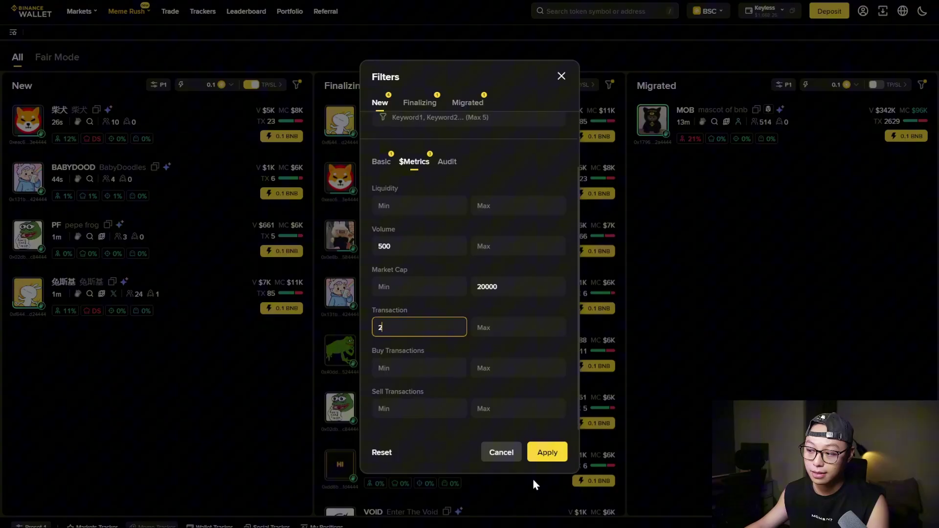
left_click(501, 453)
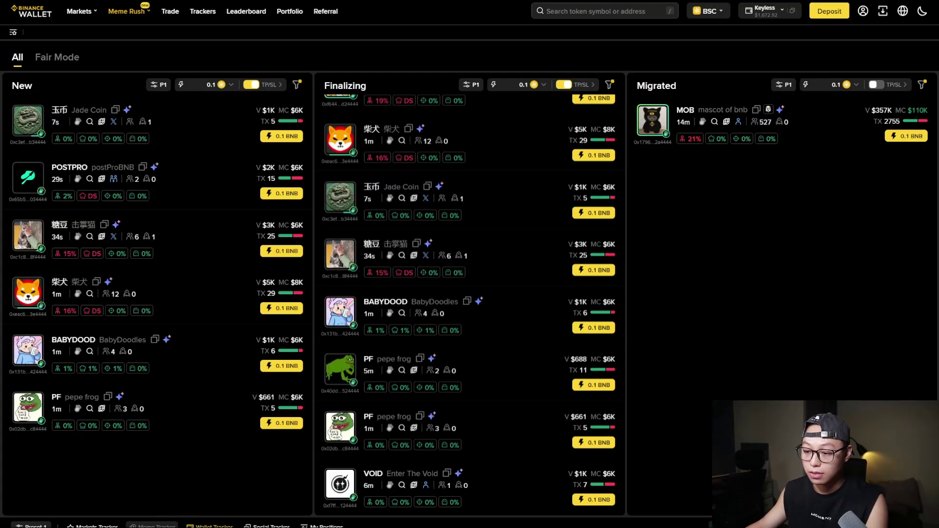
Open the Social Tracker panel and view followed accounts under Following's My List.
left_click(272, 526)
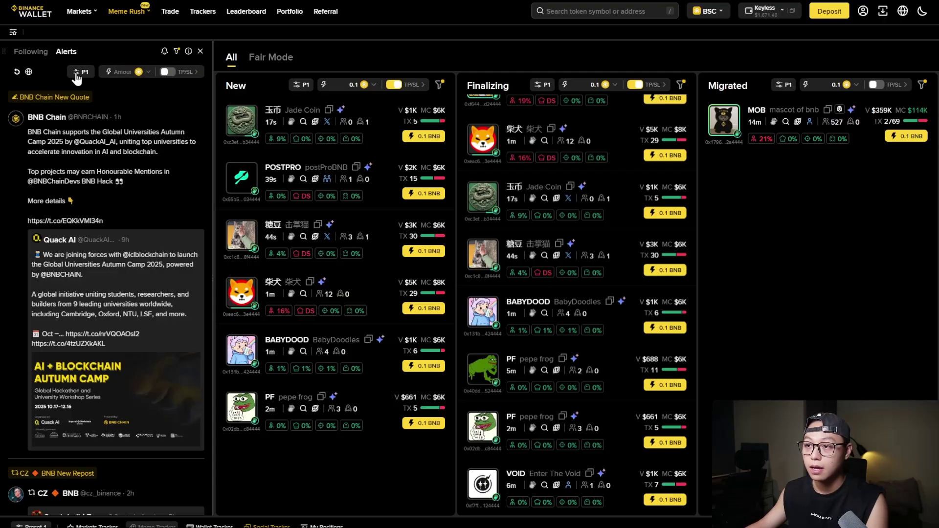
left_click(34, 53)
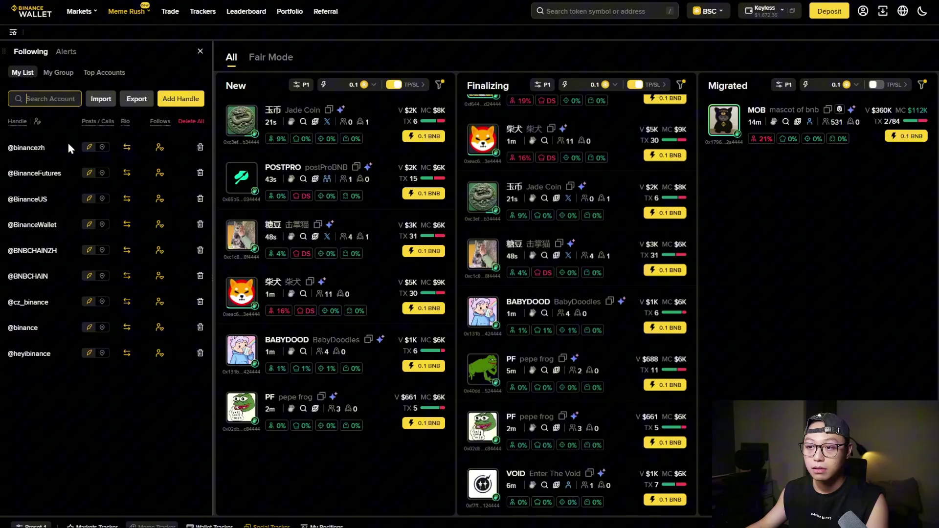
left_click(48, 145)
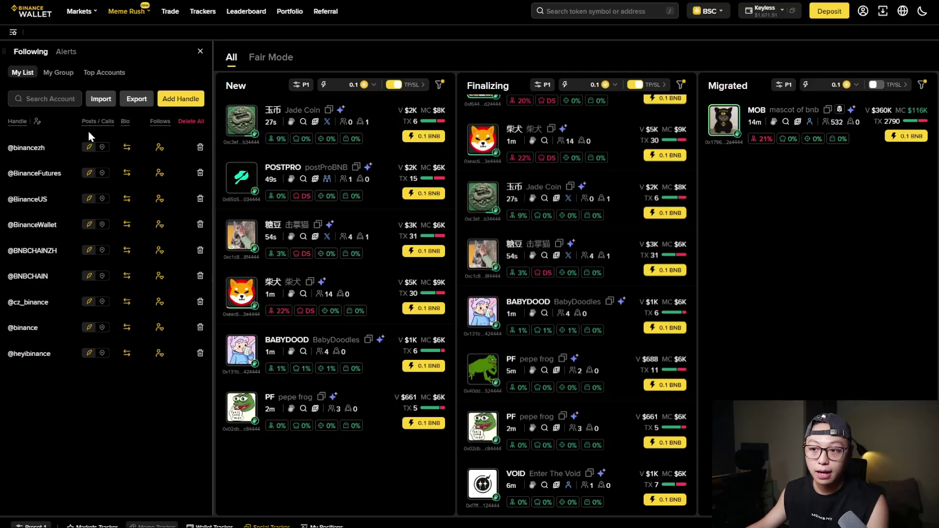
left_click(71, 100)
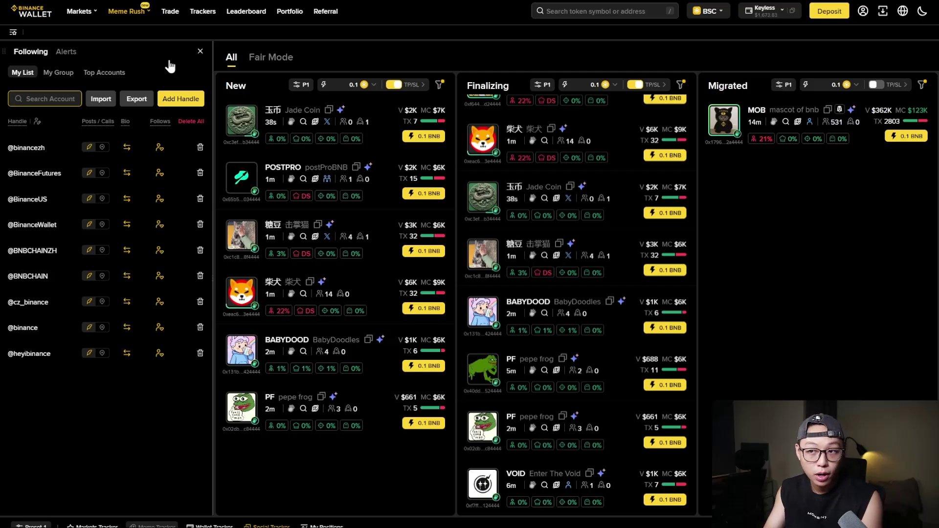
Return to the Alerts feed and scroll through the posts from followed accounts.
left_click(66, 51)
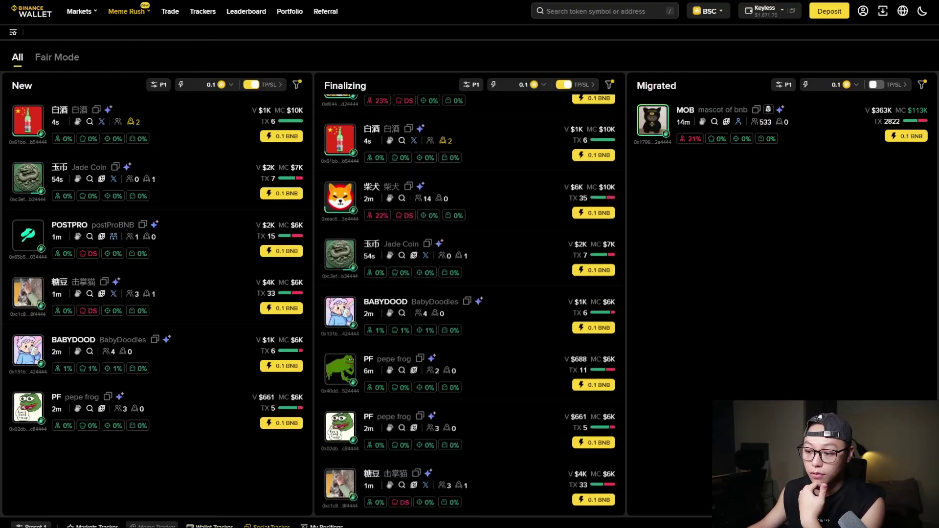
scroll(105, 269, "down", 6)
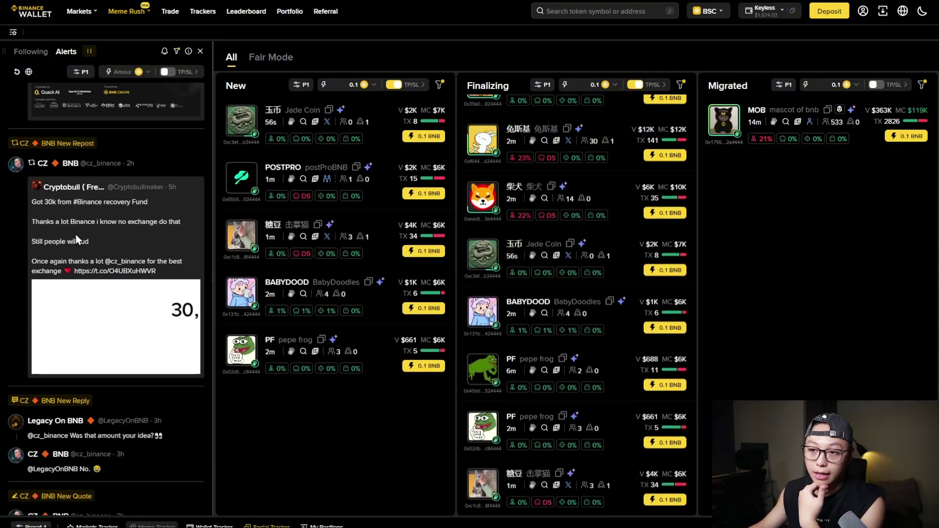
scroll(82, 210, "up", 7)
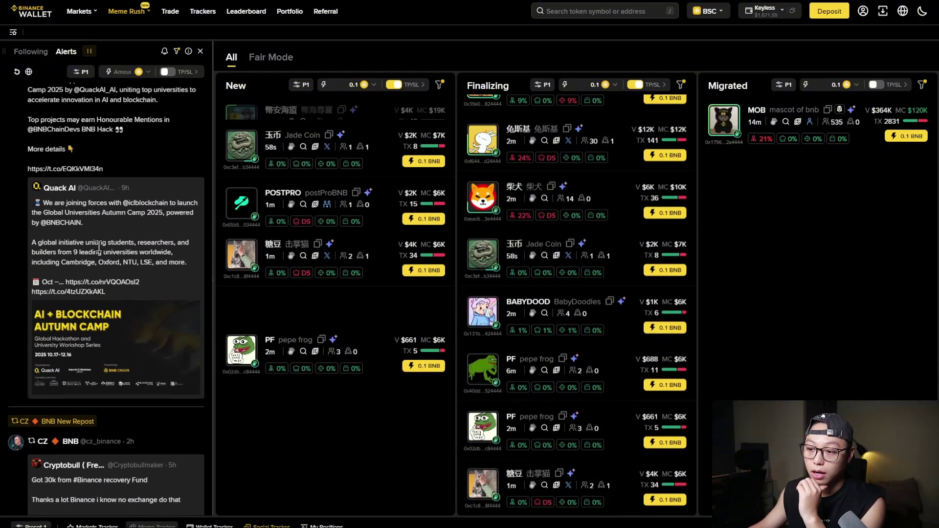
scroll(104, 171, "down", 4)
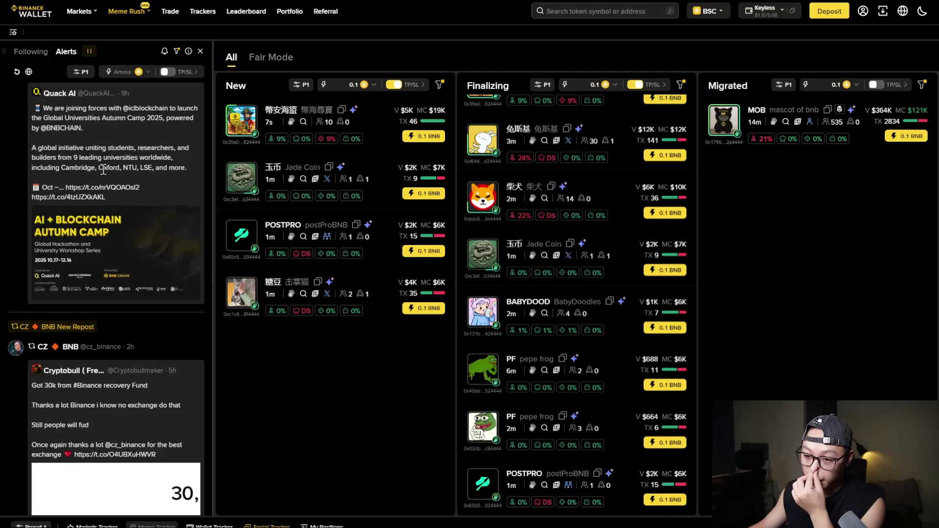
scroll(105, 242, "down", 8)
scroll(137, 267, "down", 2)
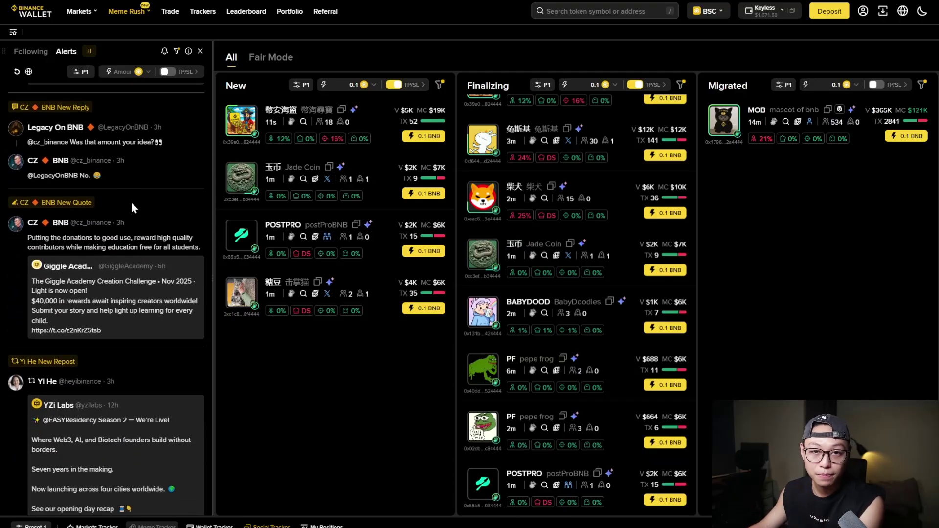
scroll(131, 201, "down", 3)
scroll(130, 215, "up", 12)
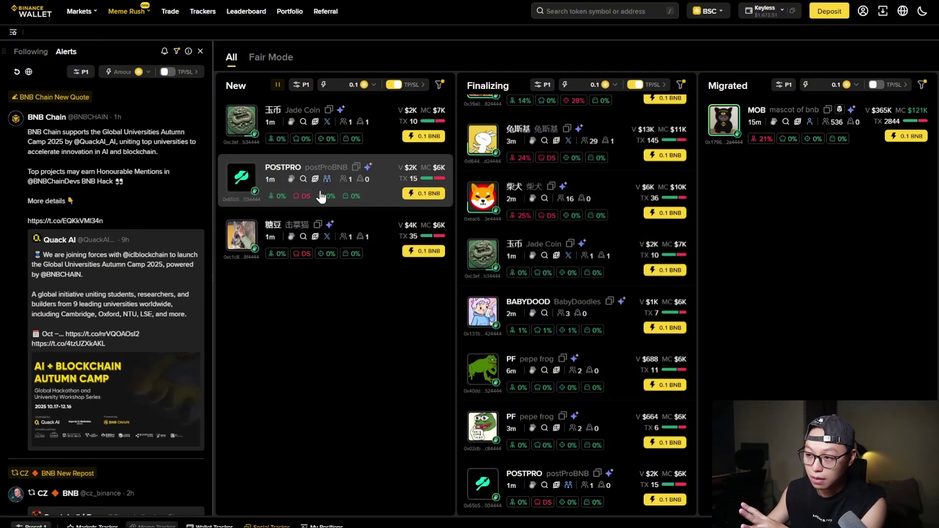
scroll(559, 145, "down", 1)
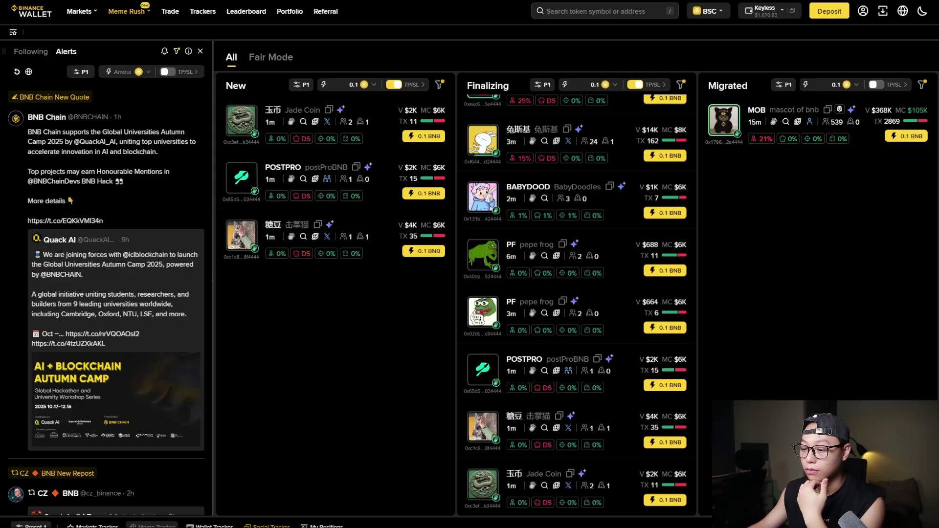
Review KOL trades in the Wallet Tracker, zoom the page out, then close the Trades panel.
left_click(210, 527)
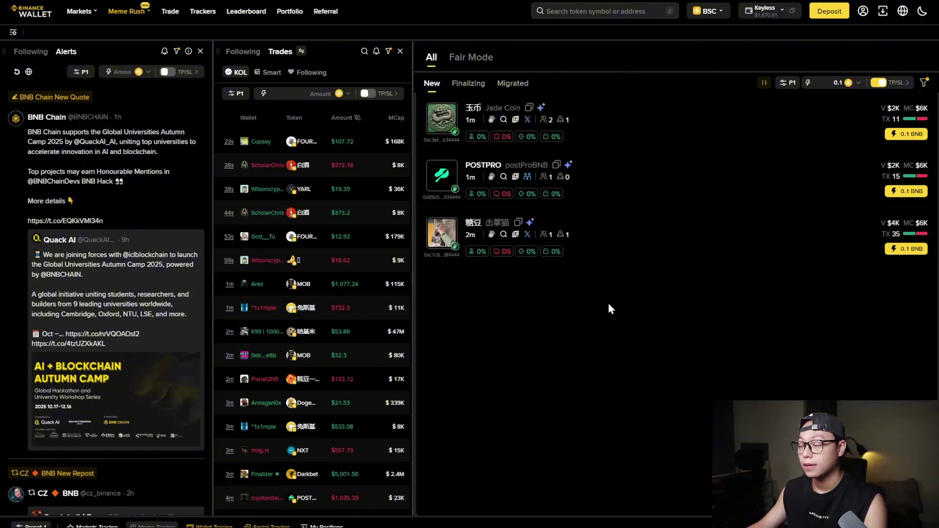
key("ctrl+minus")
key("ctrl+minus")
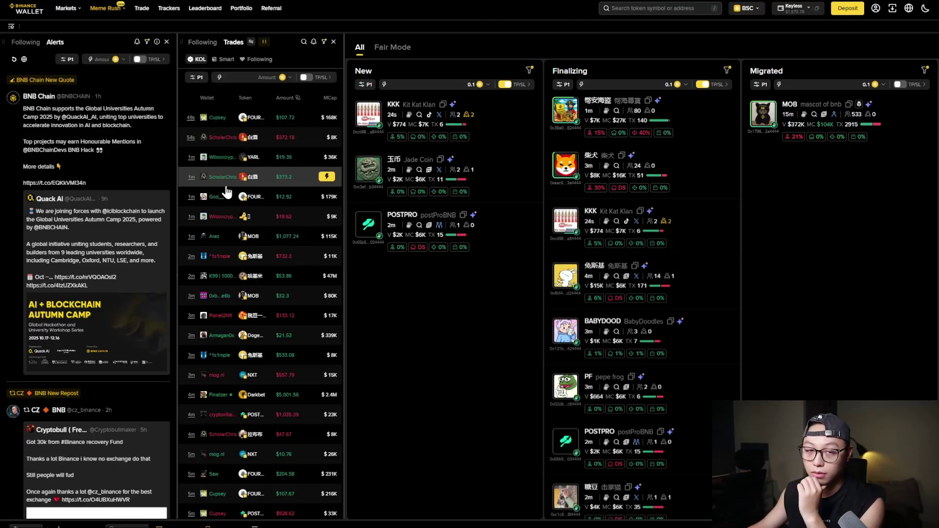
scroll(285, 359, "down", 3)
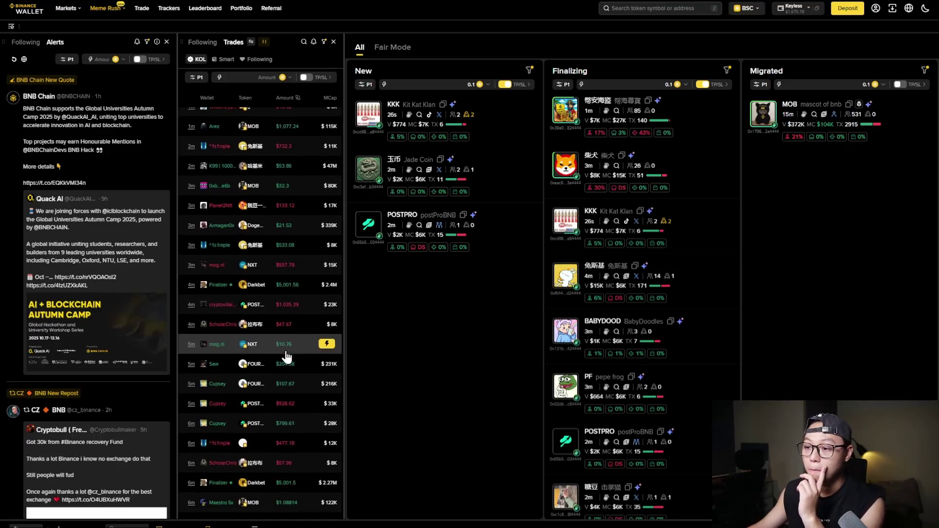
scroll(286, 356, "up", 3)
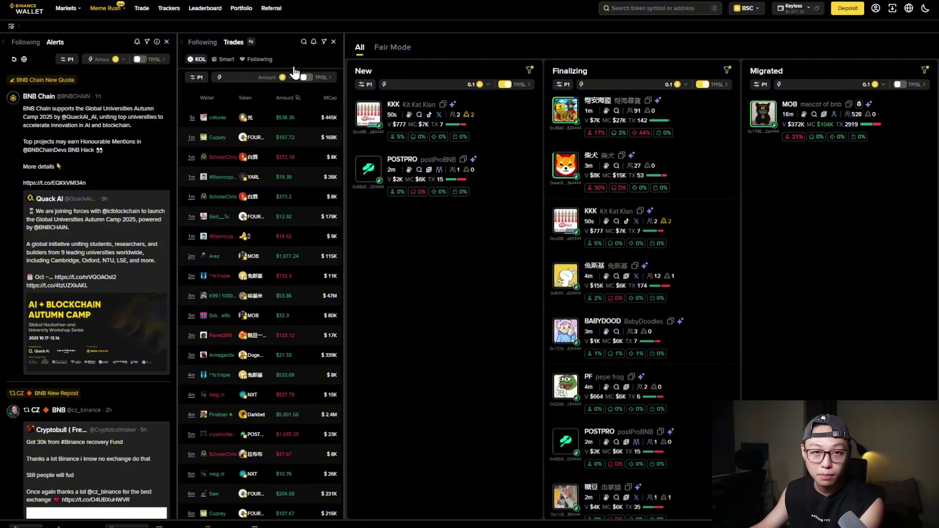
left_click(334, 42)
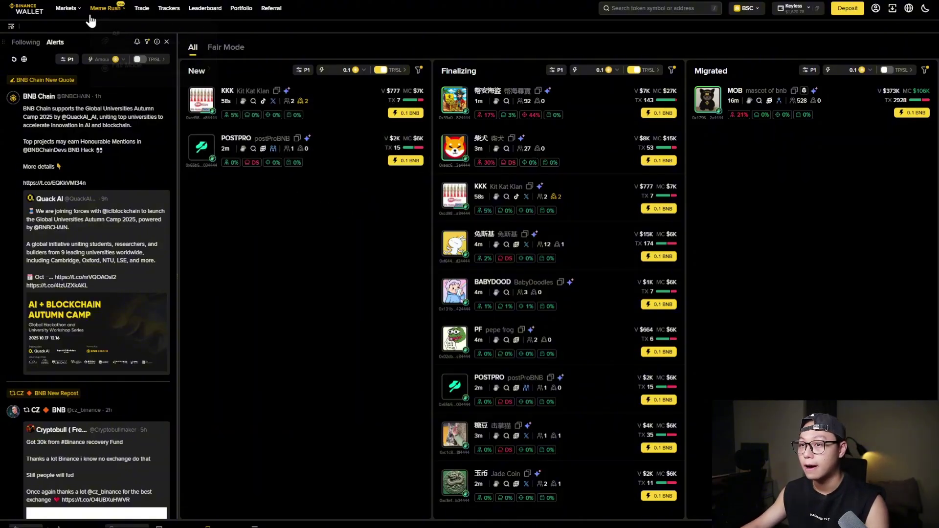
left_click(225, 47)
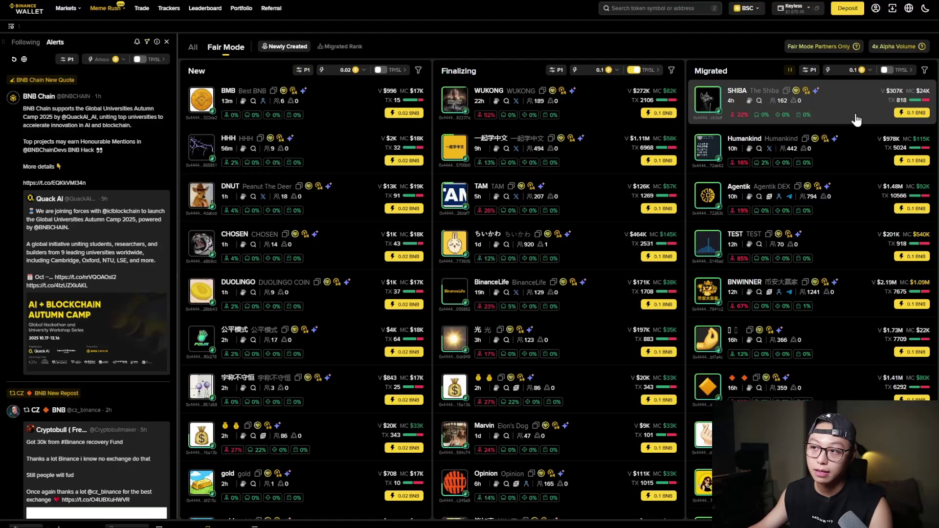
left_click(342, 47)
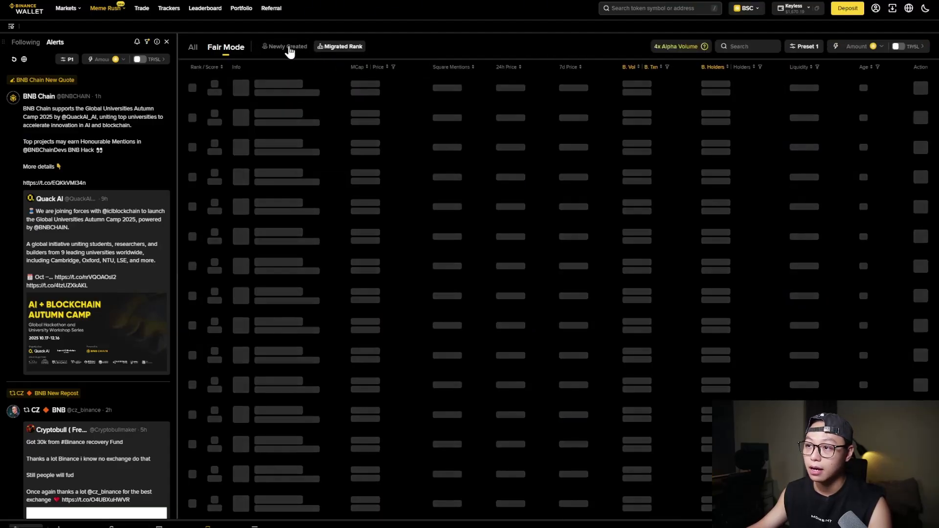
left_click(287, 47)
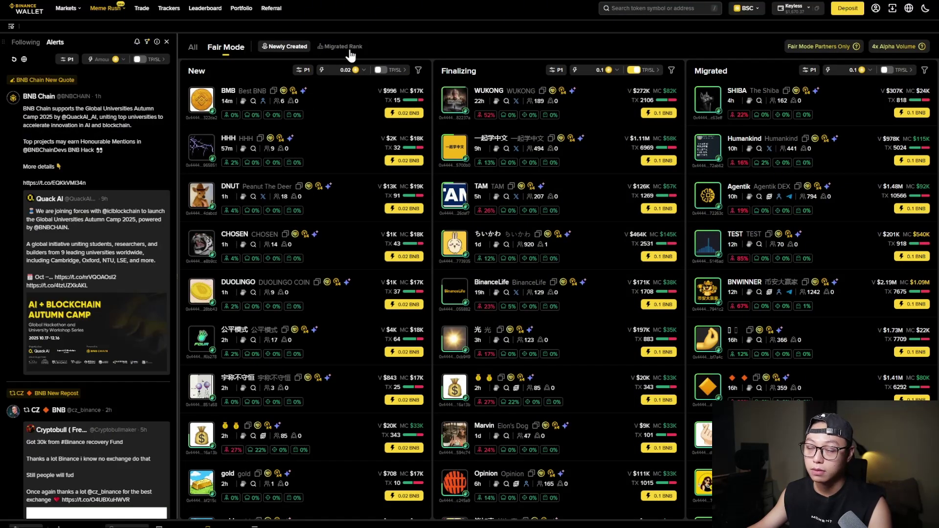
left_click(348, 47)
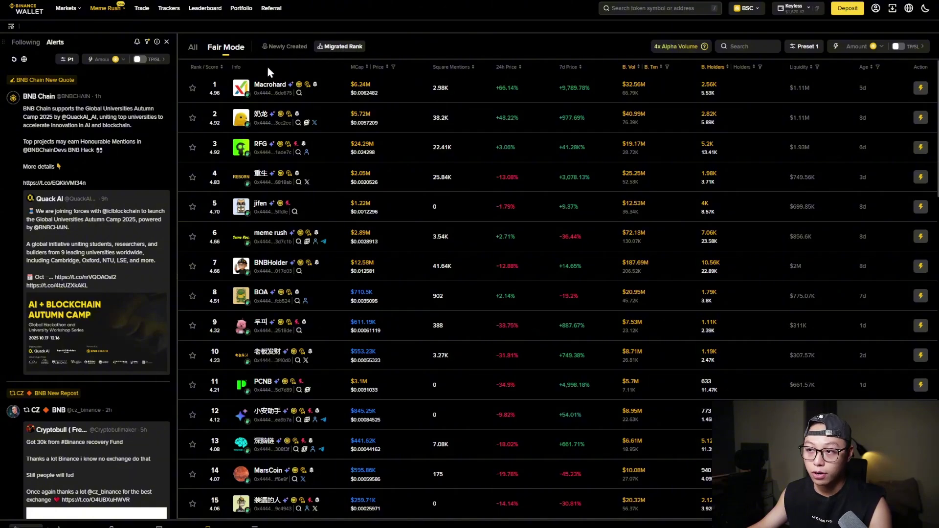
key("ctrl+minus")
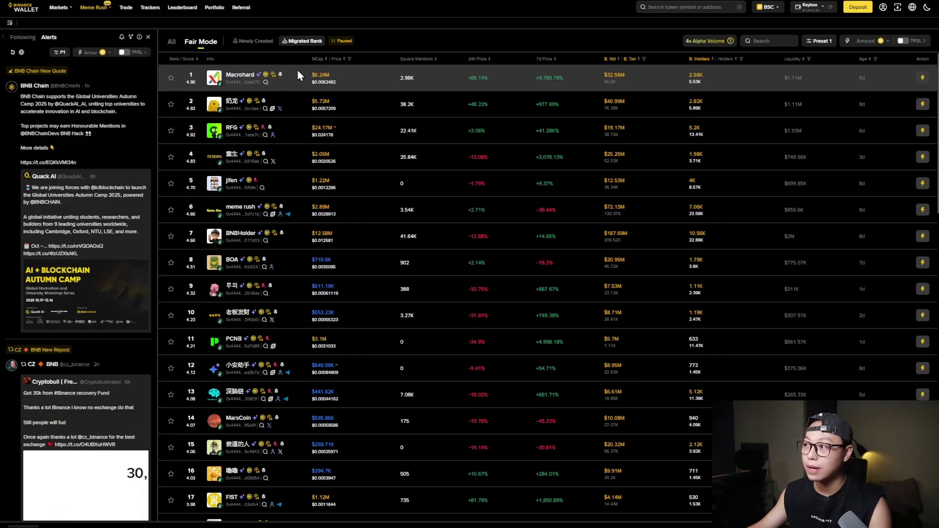
key("ctrl+plus")
mouse_move(220, 70)
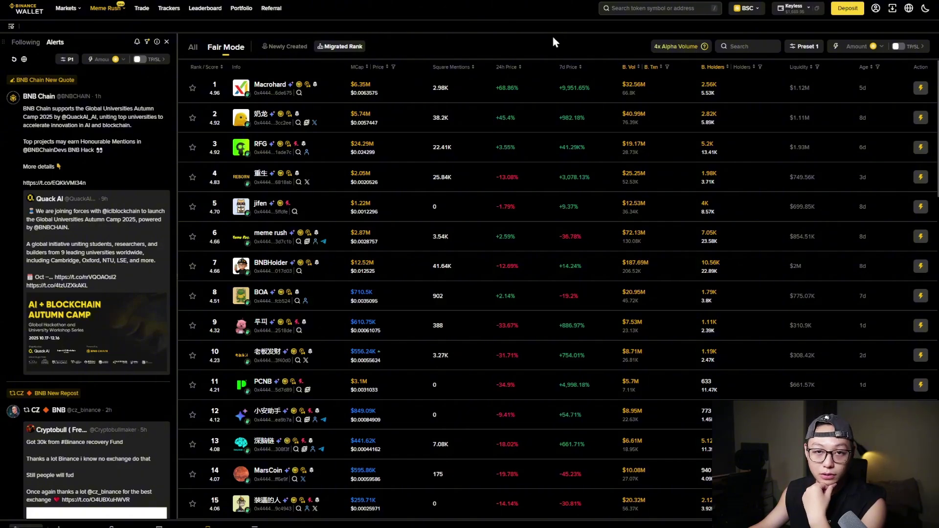
mouse_move(678, 46)
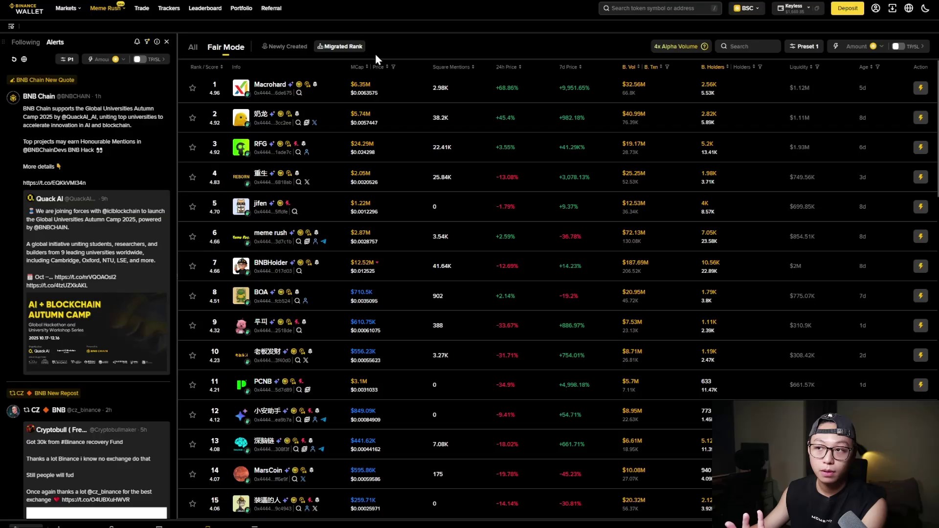
left_click(193, 47)
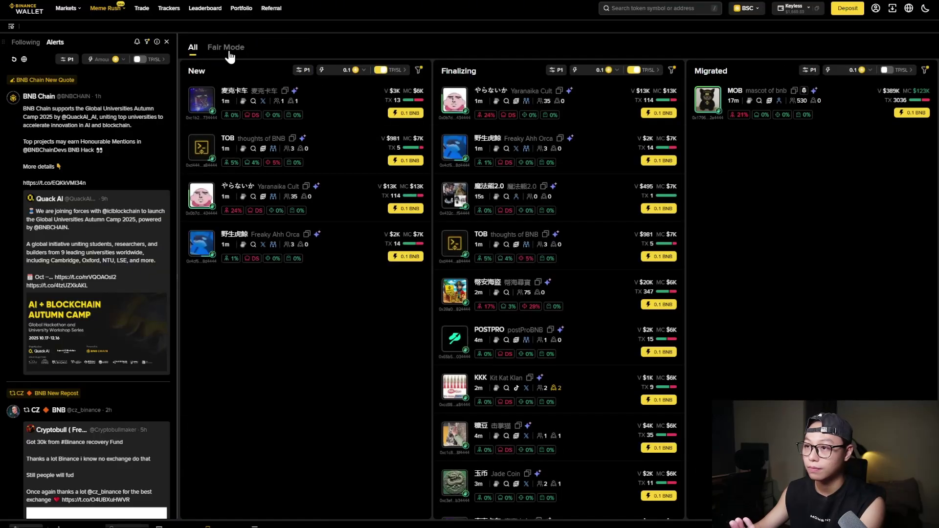
left_click(230, 51)
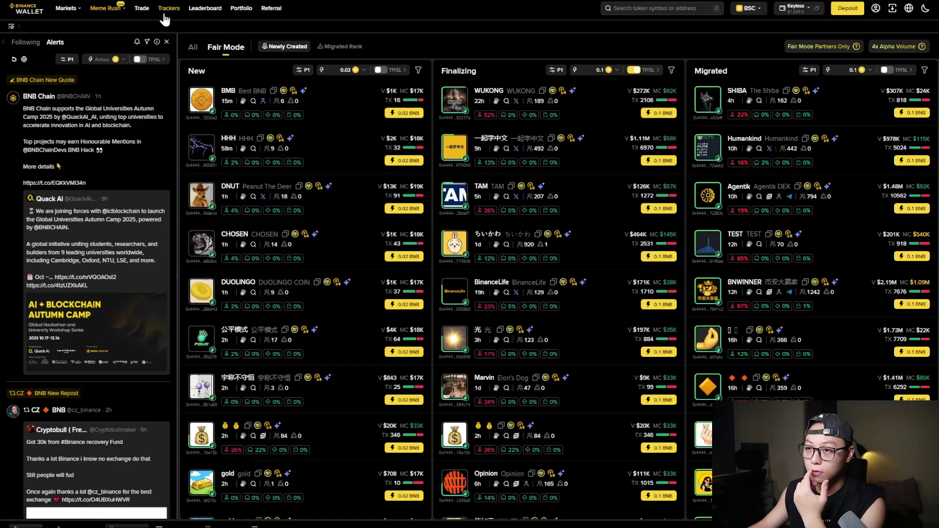
Open the trading page on ASTER from My Positions and zoom and pan its chart.
left_click(141, 9)
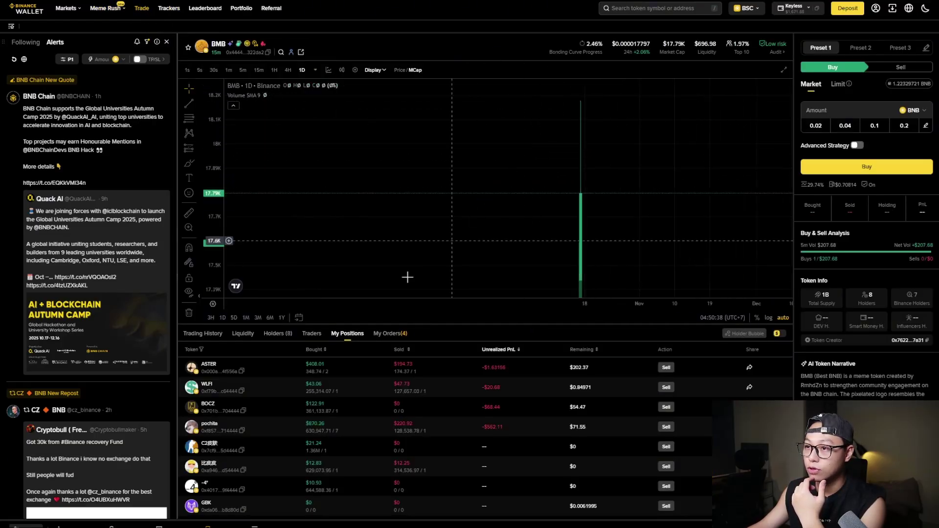
left_click(267, 367)
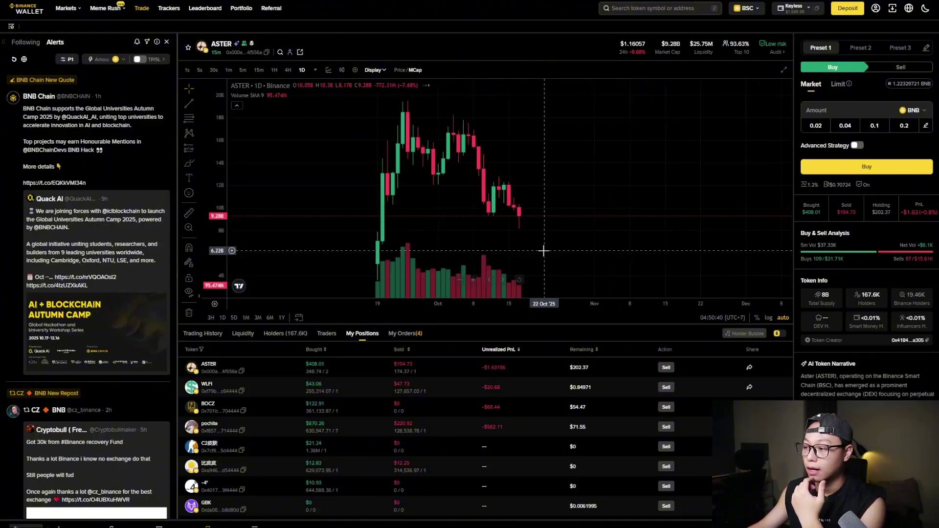
left_click_drag(217, 121, 448, 247)
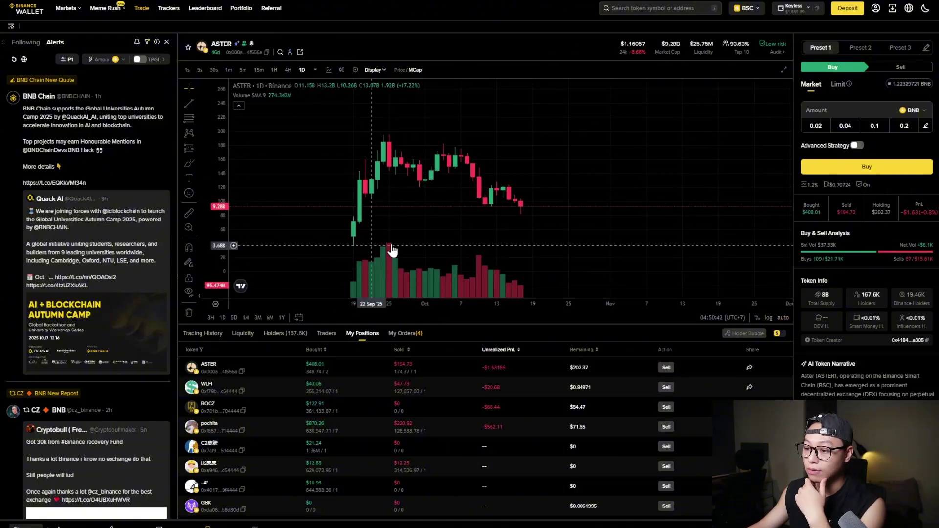
scroll(526, 143, "down", 2)
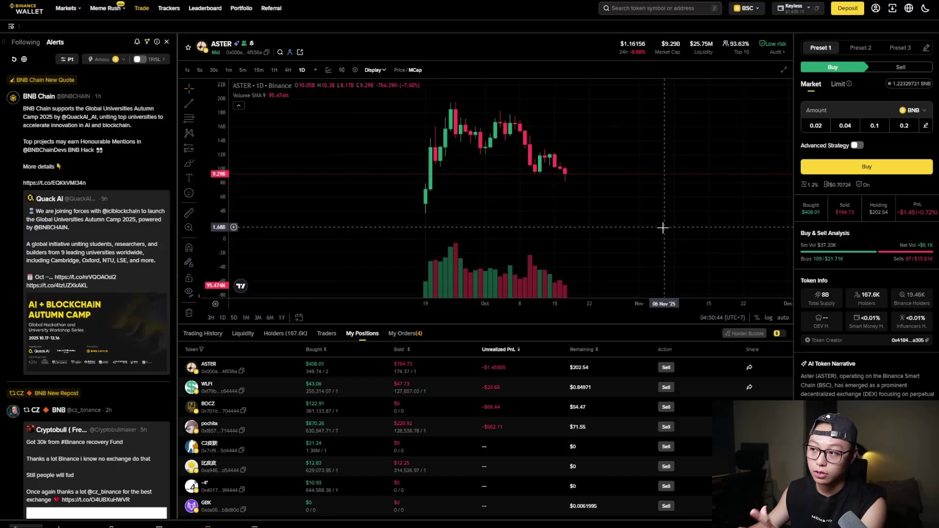
left_click_drag(532, 192, 442, 181)
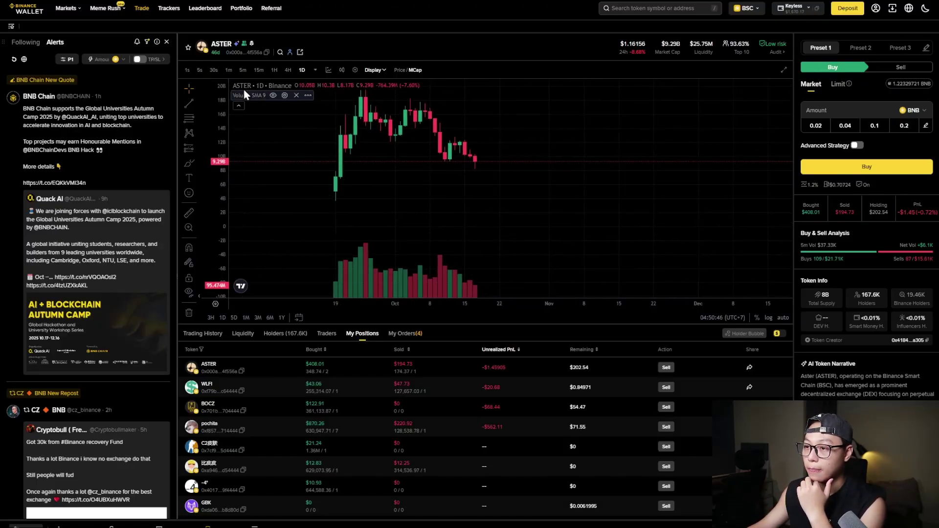
Chart ASTER by Price instead of MCap and switch the order type to Limit.
left_click(400, 70)
left_click_drag(219, 111, 220, 157)
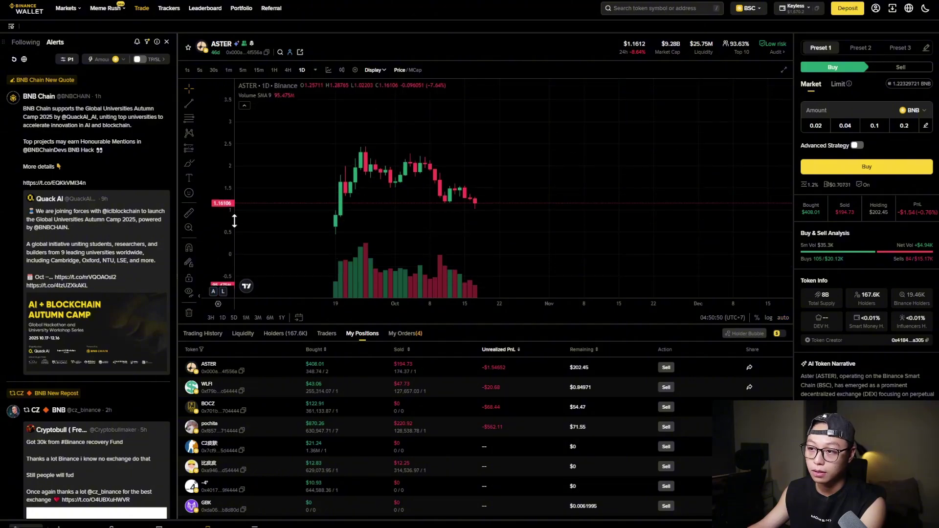
scroll(631, 191, "up", 2)
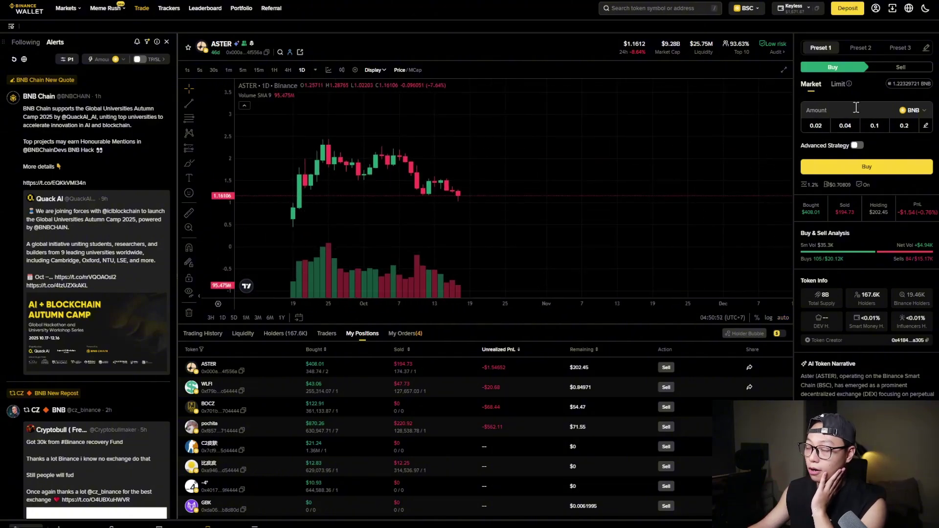
left_click(838, 84)
left_click(810, 88)
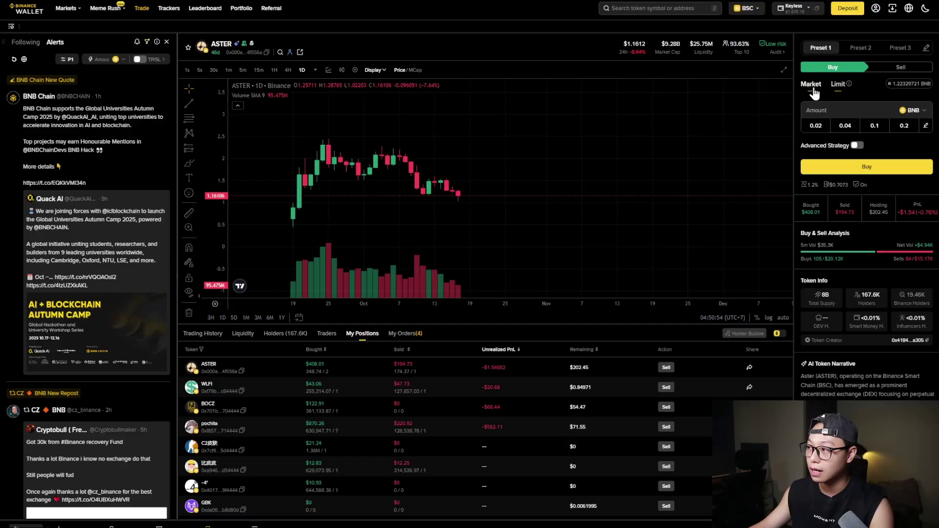
left_click(838, 85)
Set the ASTER limit buy amount to 0.1 BNB, dismissing the limit-order info dialog.
left_click(811, 87)
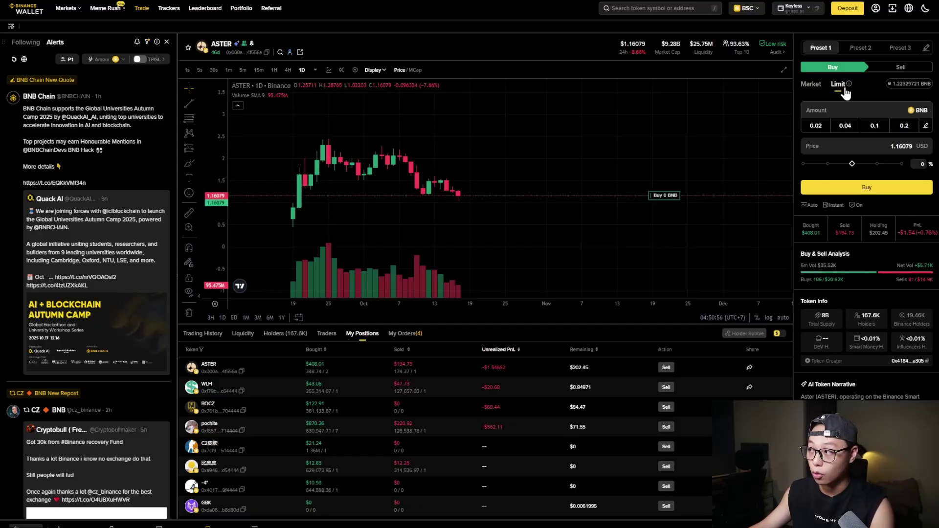
left_click(850, 83)
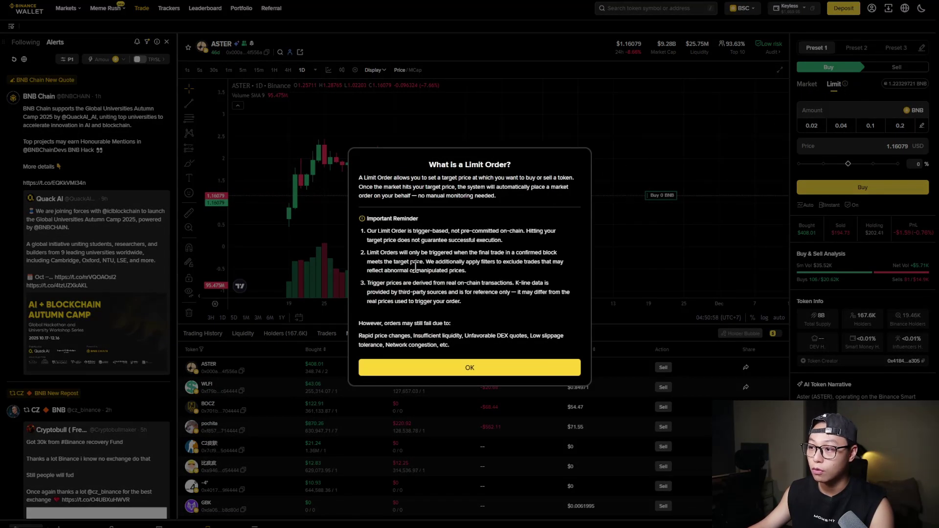
left_click(427, 361)
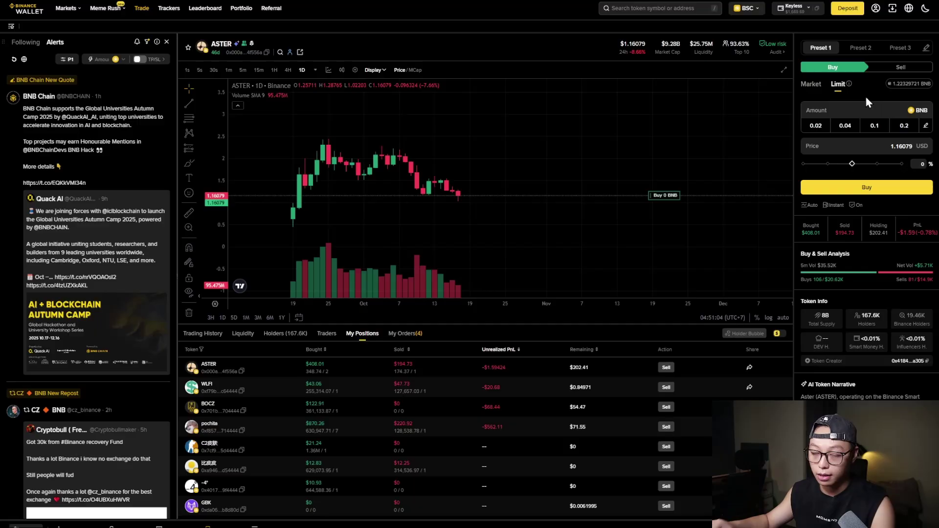
left_click(852, 128)
left_click(864, 129)
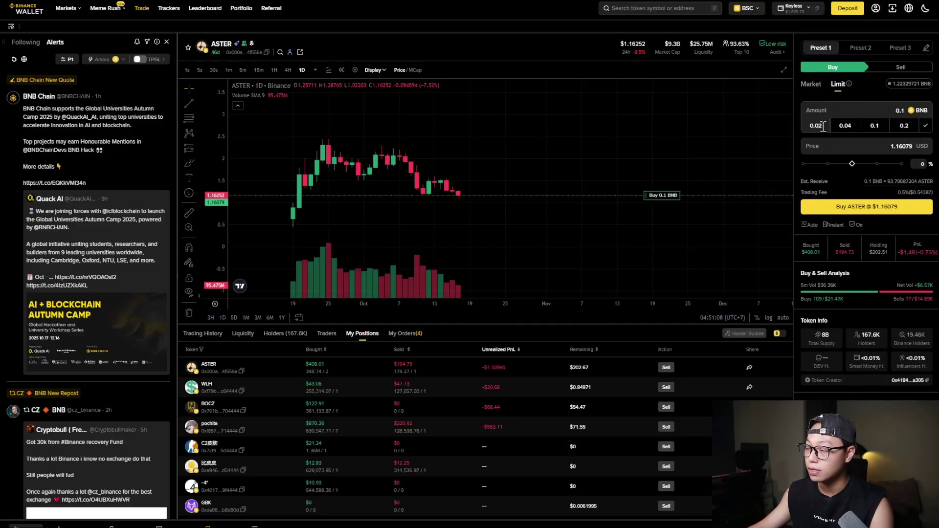
left_click(928, 127)
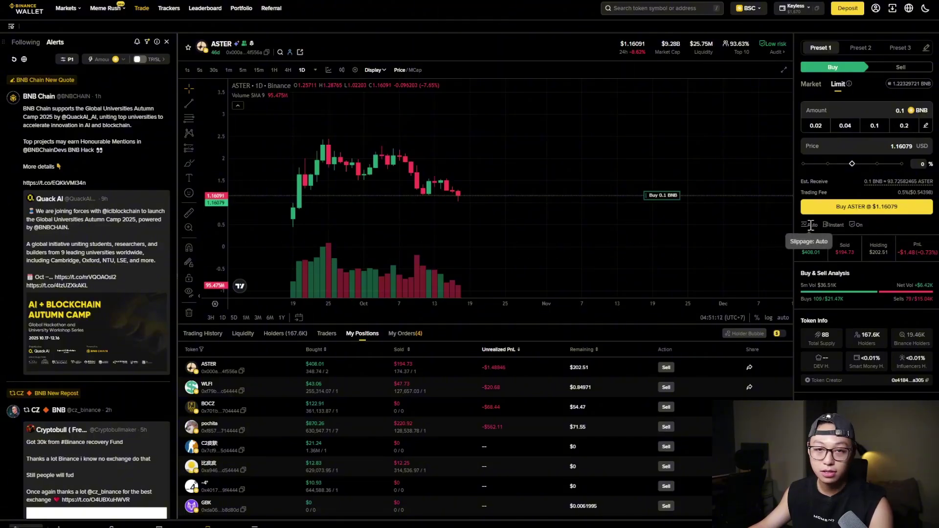
Cycle through trading presets 1, 2 and 3.
left_click(861, 48)
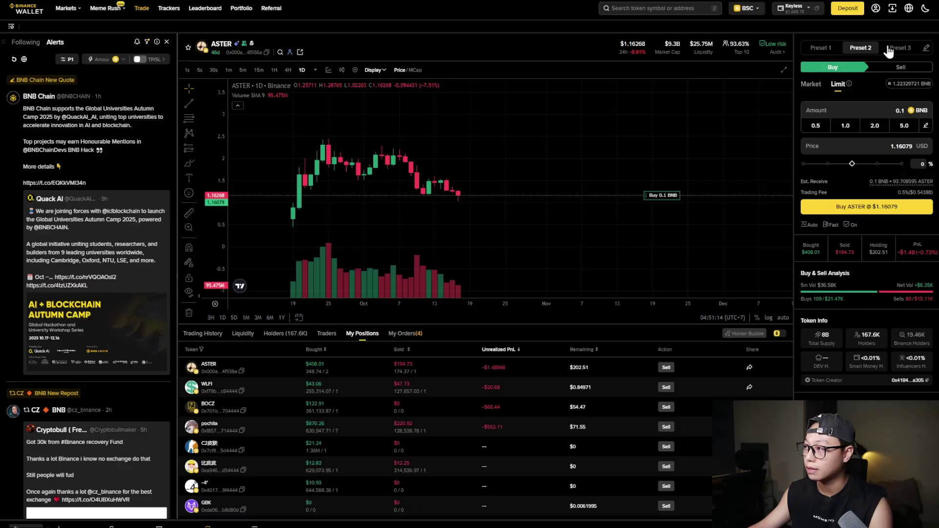
left_click(900, 47)
left_click(871, 53)
left_click(811, 54)
left_click(860, 49)
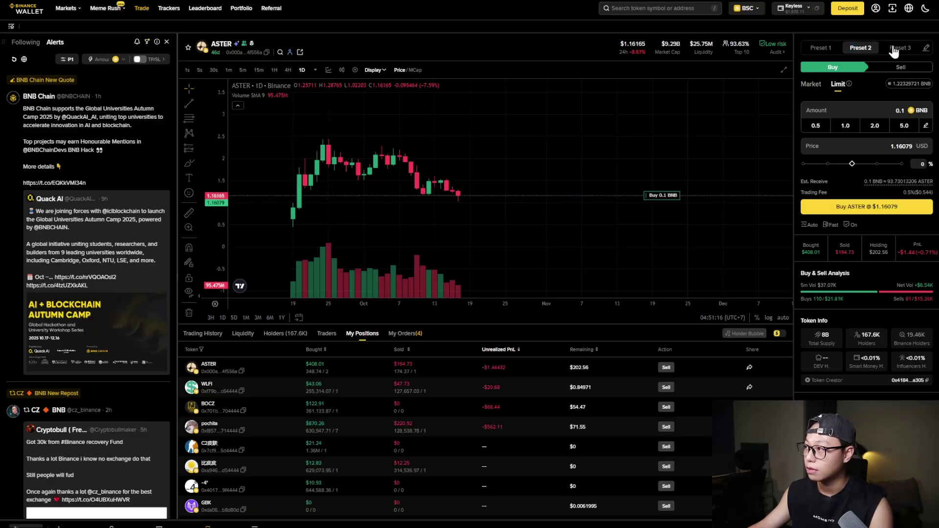
left_click(896, 49)
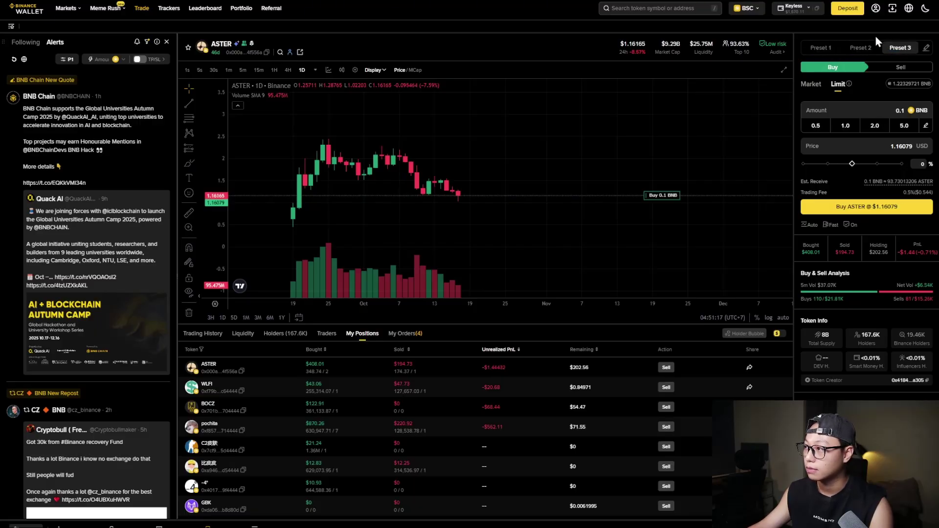
left_click(926, 48)
left_click(506, 177)
left_click(455, 176)
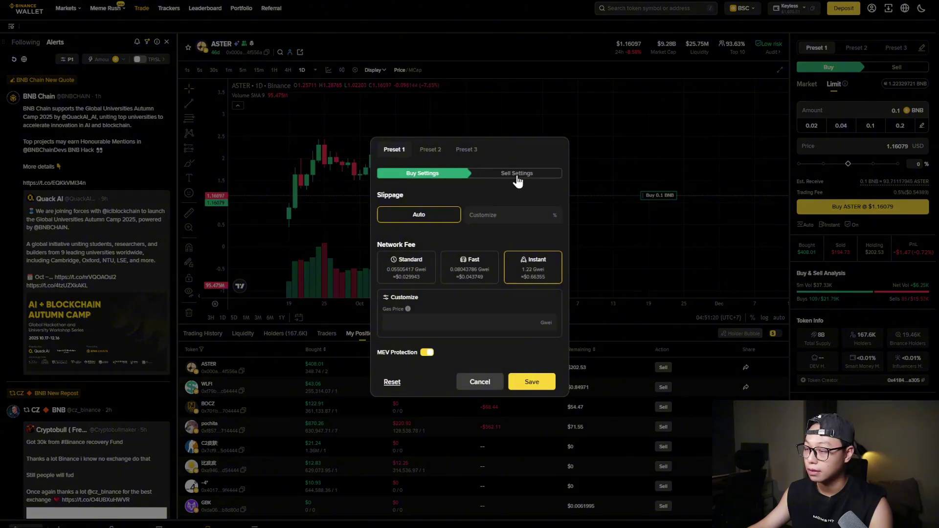
left_click(509, 177)
left_click(444, 177)
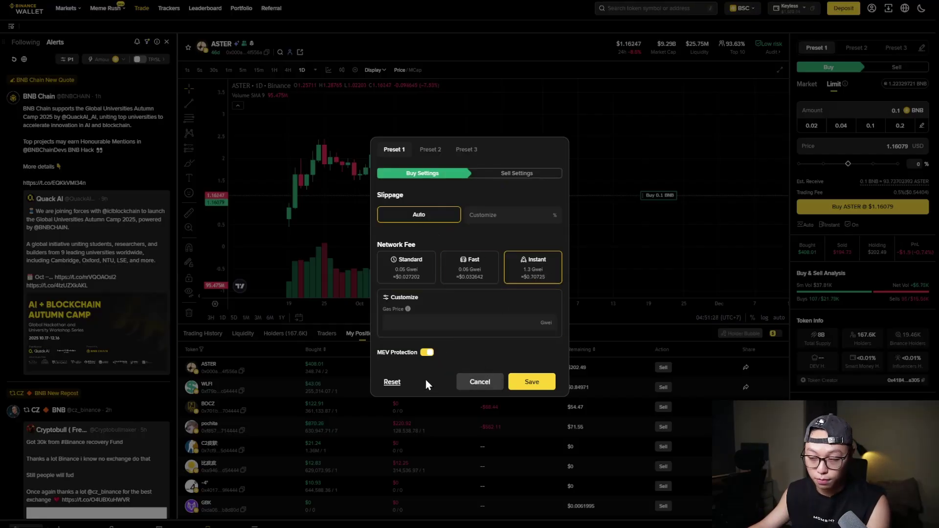
left_click(476, 386)
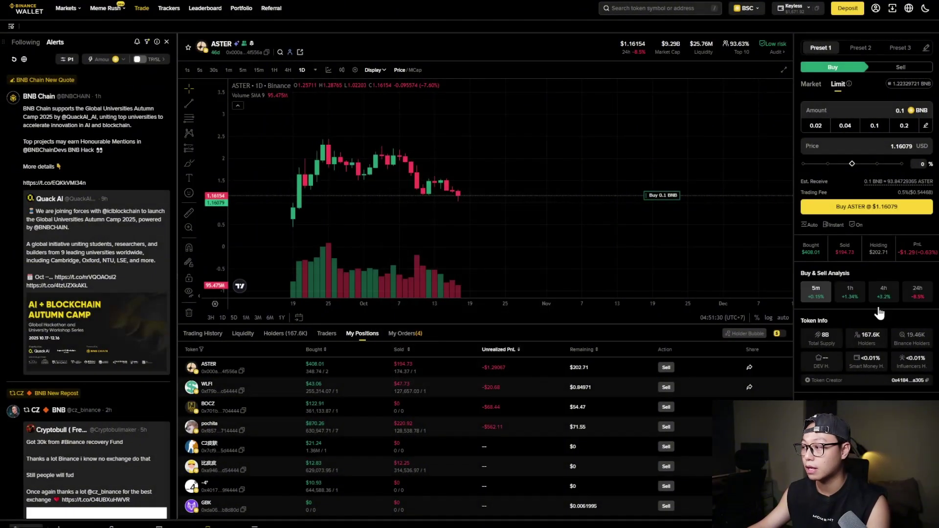
scroll(827, 303, "down", 2)
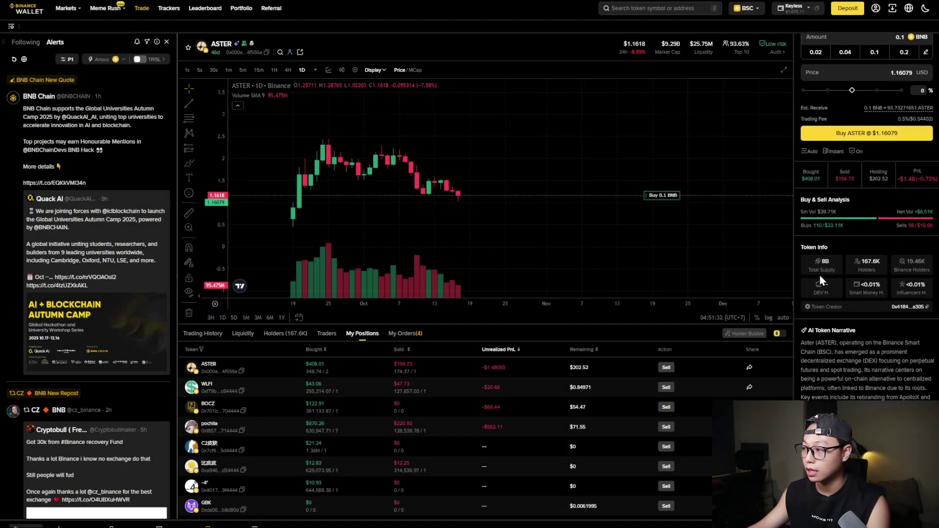
left_click_drag(503, 190, 541, 203)
scroll(866, 205, "up", 2)
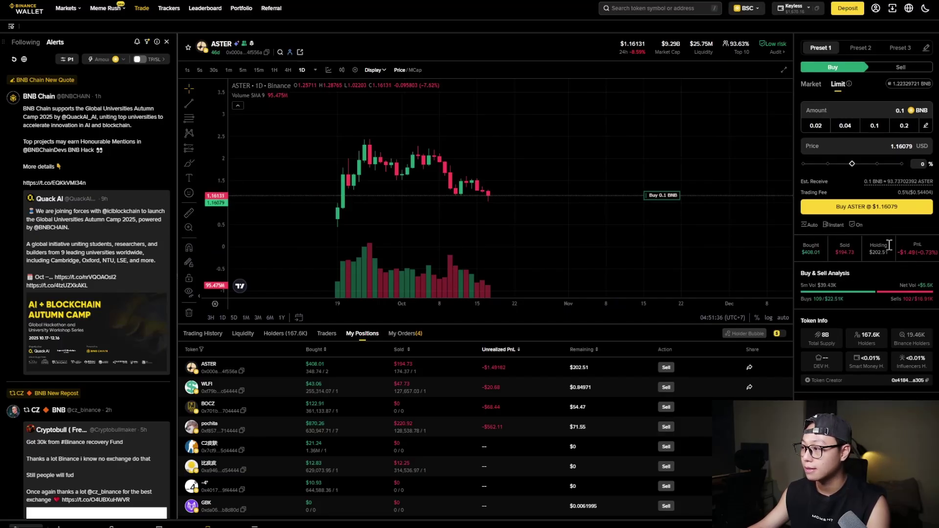
Settle on a Buy limit order of 0.1 BNB for ASTER at 1.16195 USD.
left_click(896, 69)
left_click(836, 69)
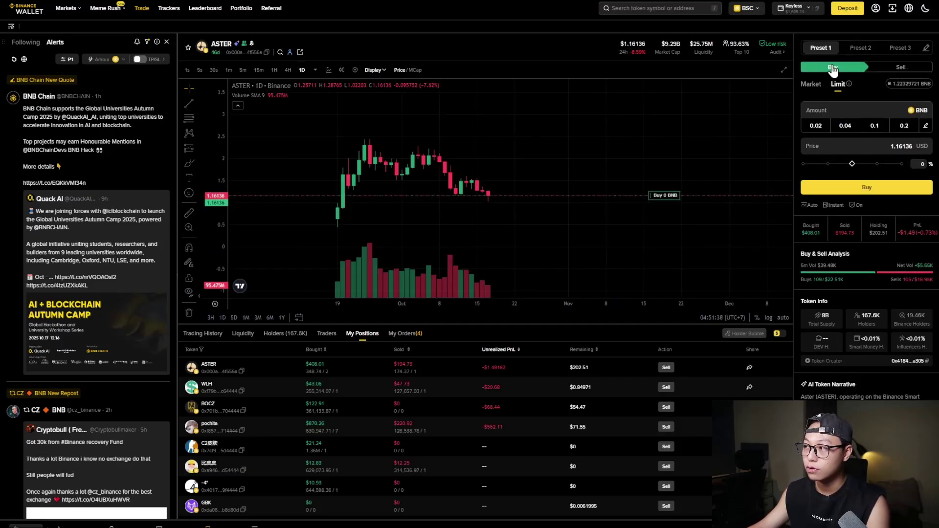
left_click(815, 125)
left_click(904, 125)
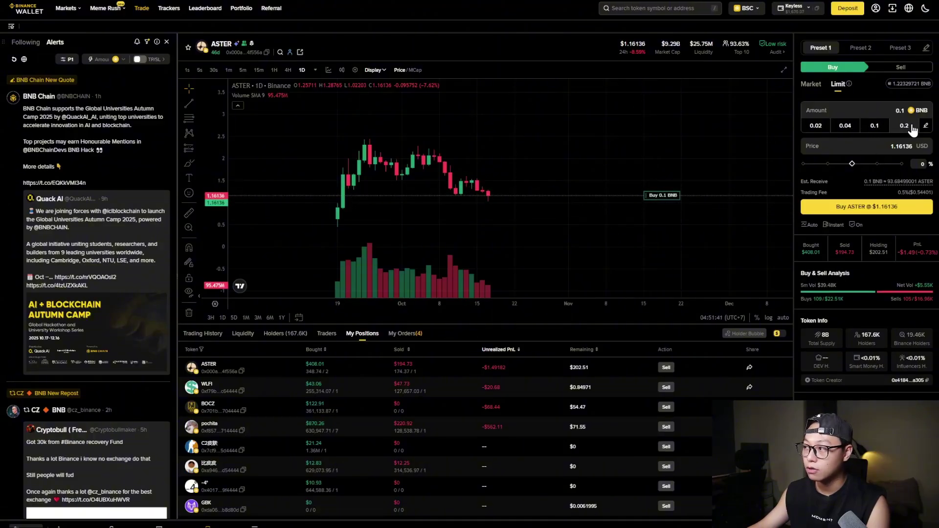
left_click(814, 85)
left_click(839, 83)
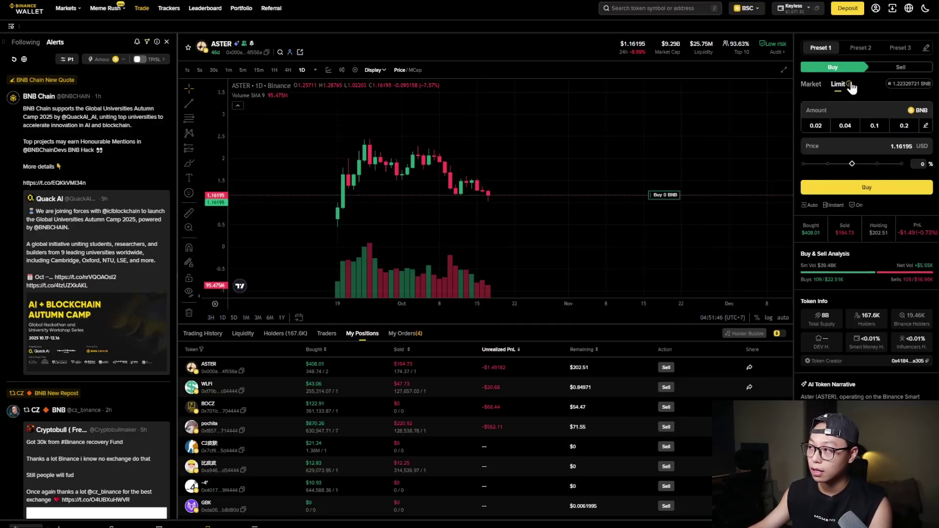
left_click(875, 125)
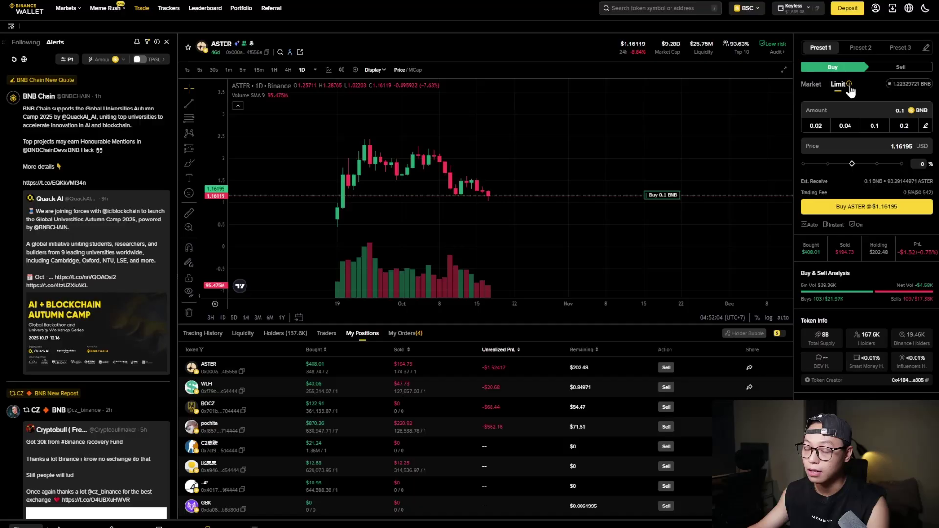
Open the Trackers page and compare the KOL and Following live-trade filters.
left_click(166, 41)
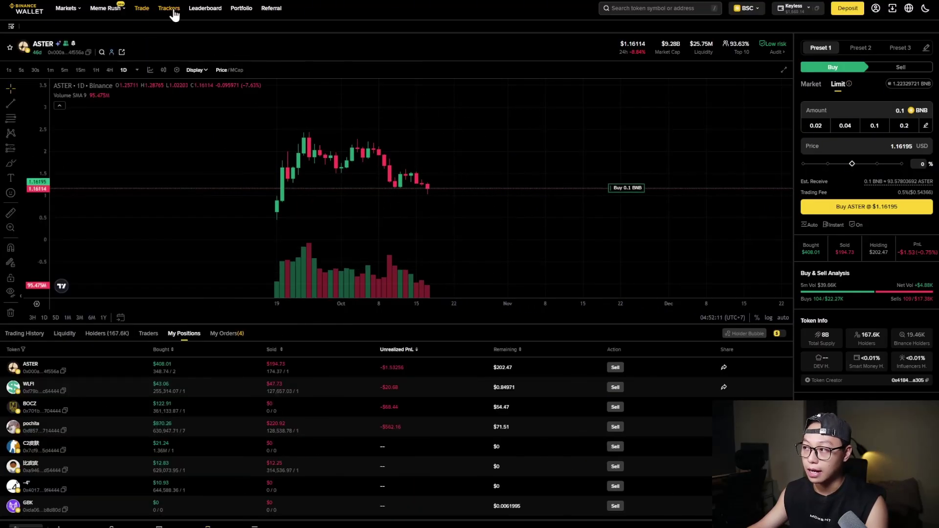
left_click(173, 11)
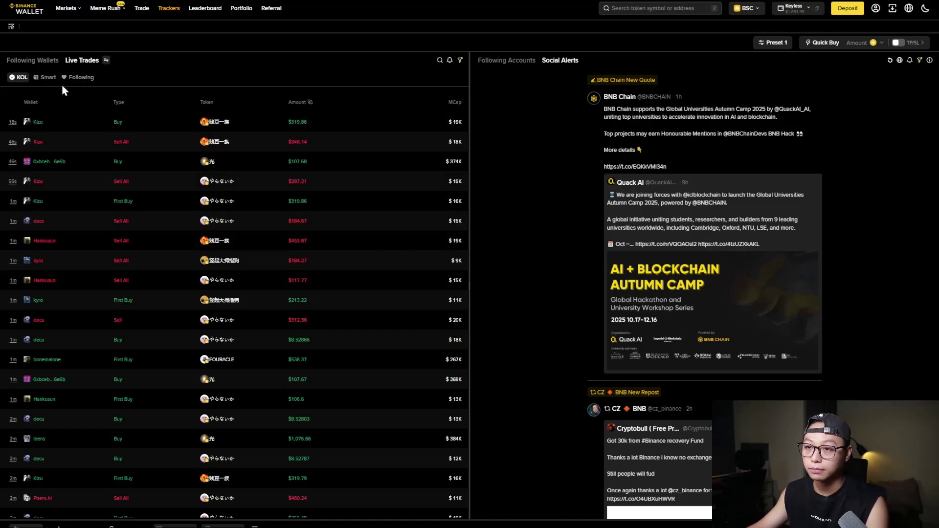
left_click(78, 77)
left_click(20, 78)
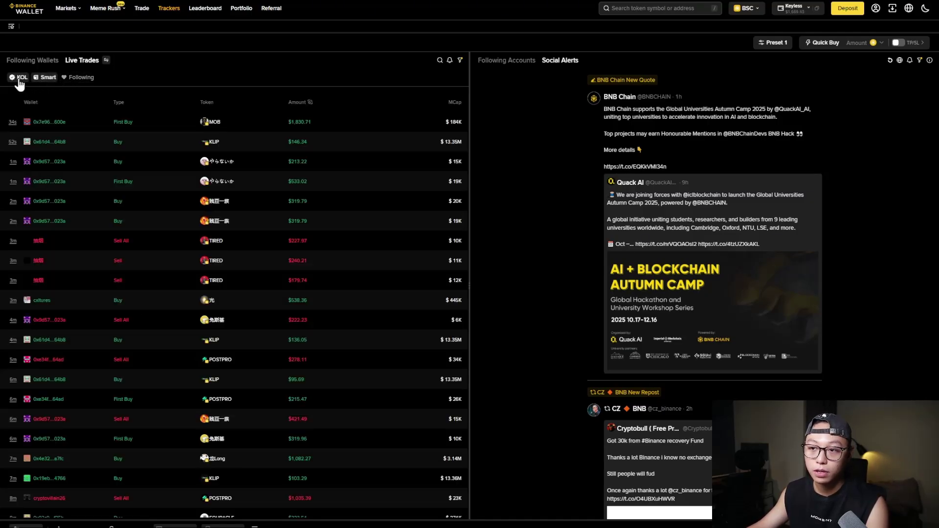
left_click(79, 78)
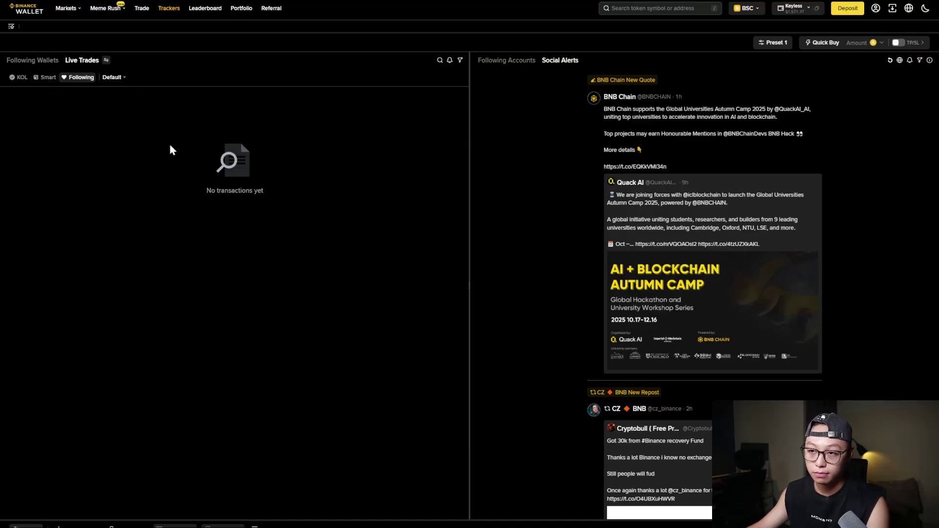
Delete all followed wallets, then show Smart-wallet live trades such as MOB and KLIP buys.
left_click(32, 60)
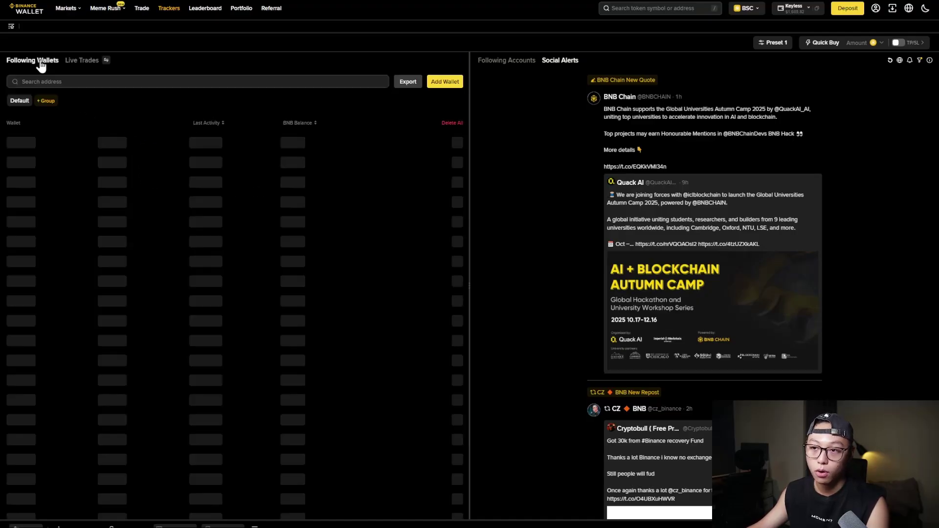
left_click(460, 142)
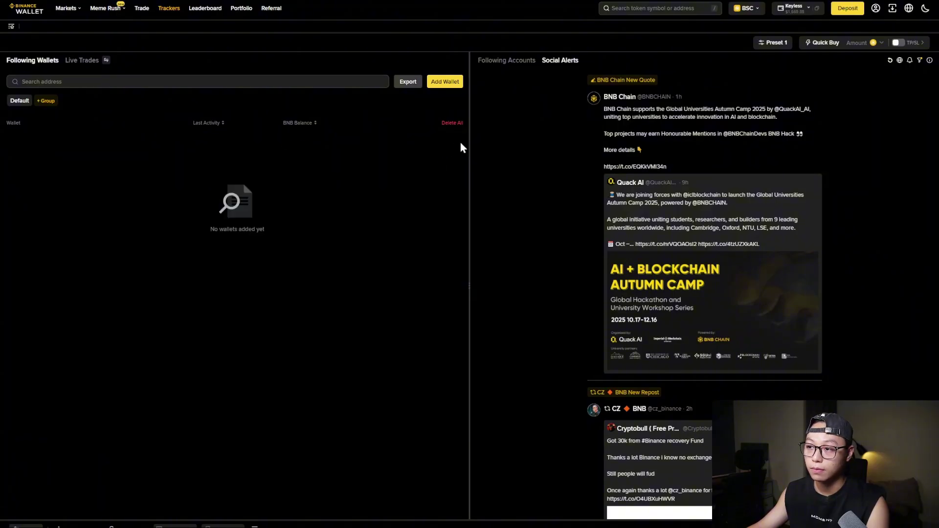
left_click(81, 60)
left_click(49, 60)
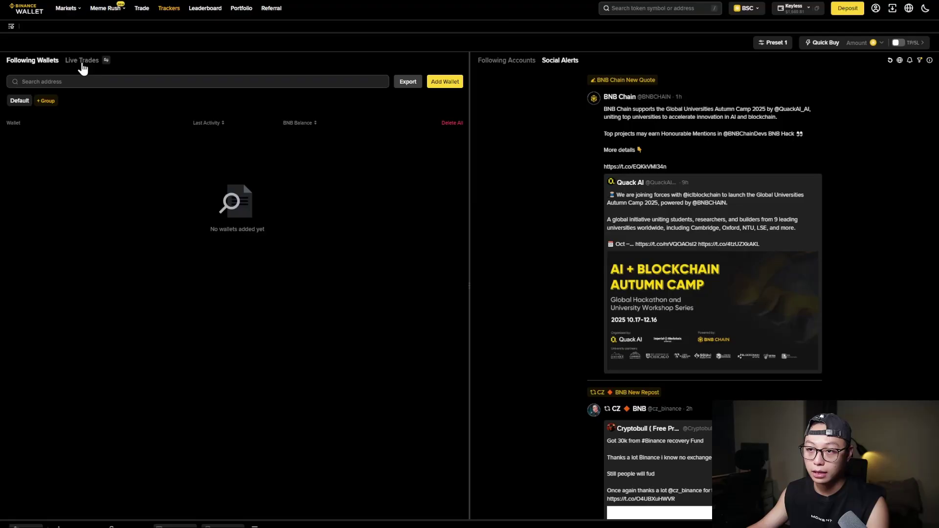
left_click(81, 65)
left_click(49, 77)
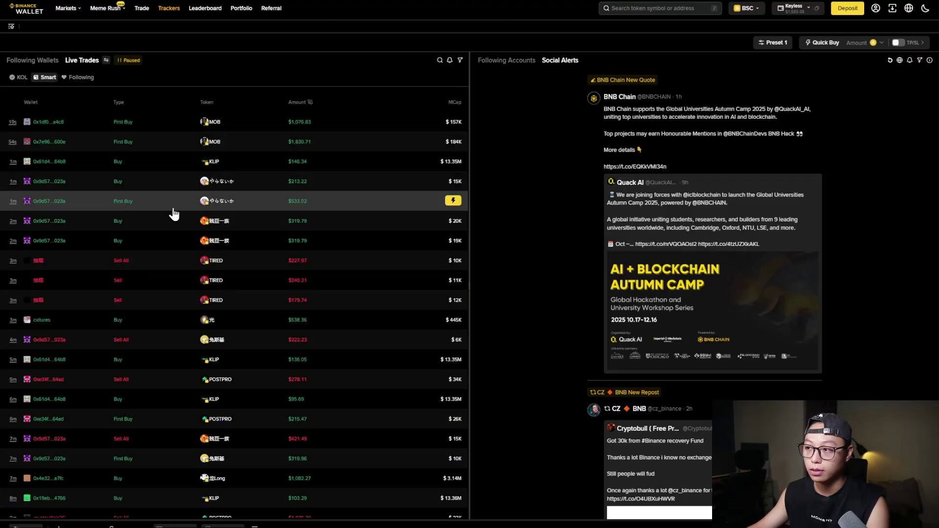
left_click(74, 127)
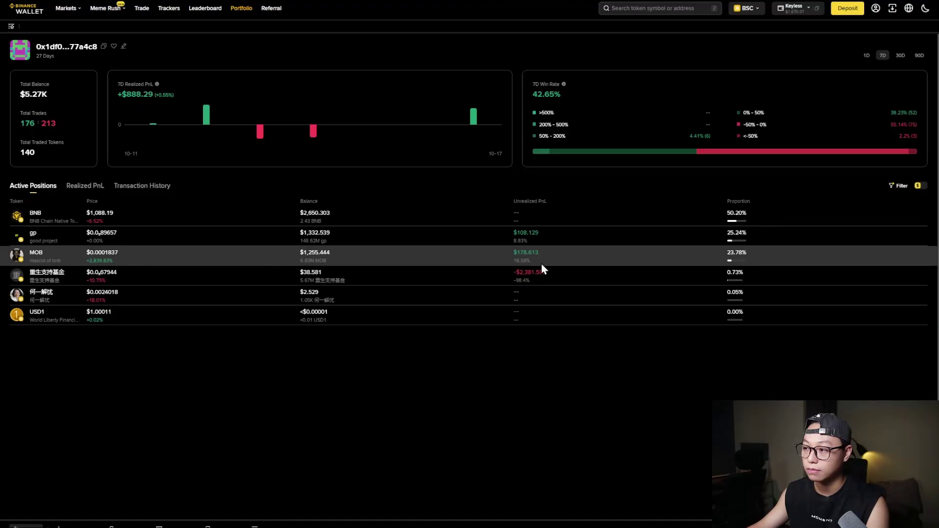
left_click(36, 258)
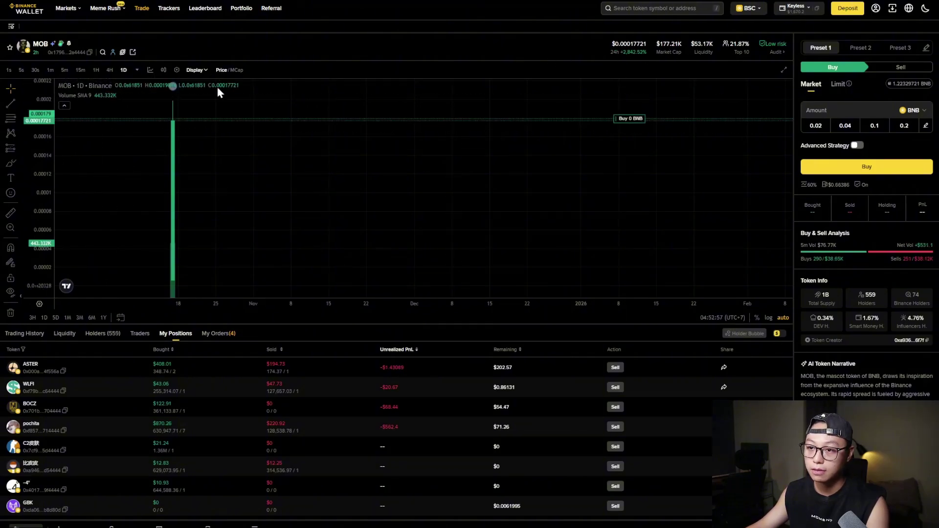
left_click(237, 70)
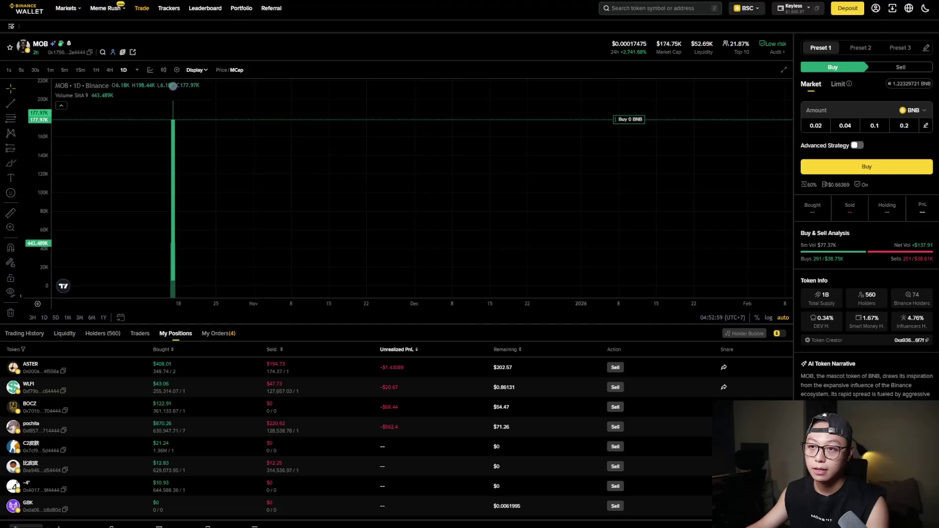
left_click(241, 8)
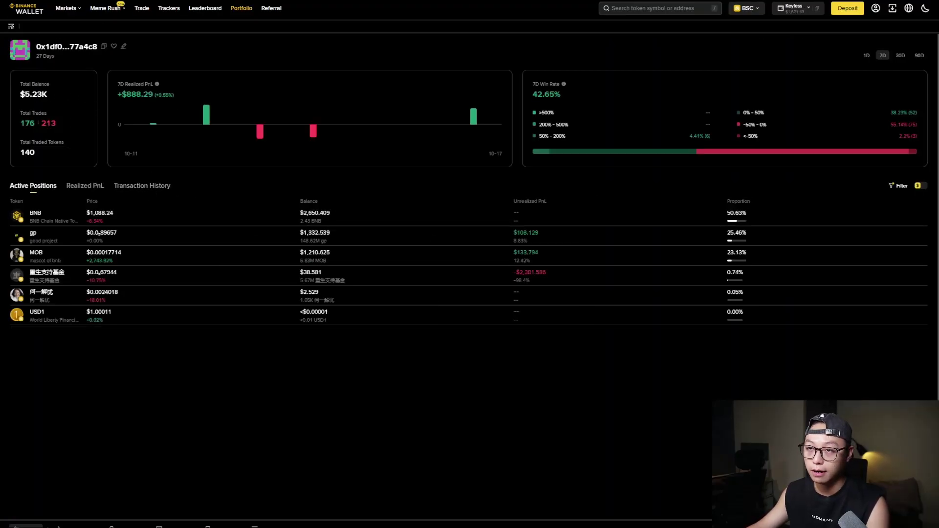
left_click(177, 11)
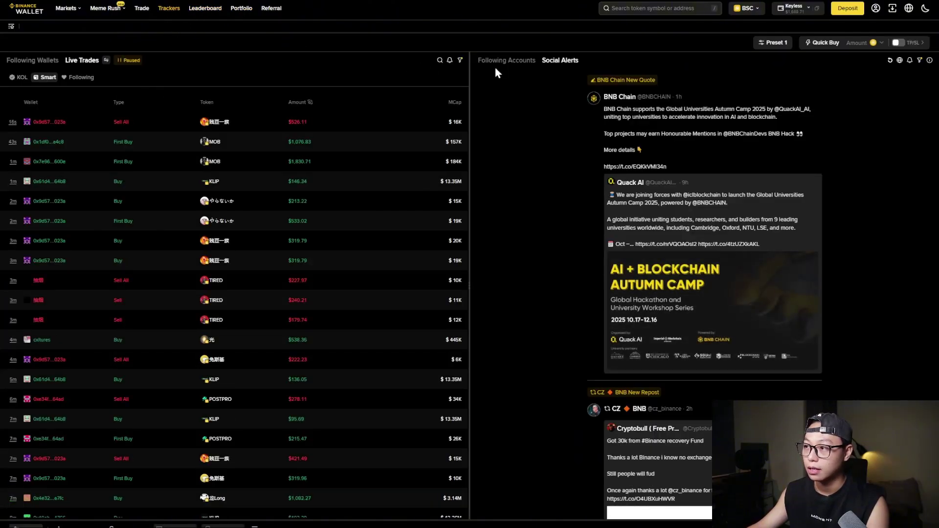
Visit the Leaderboard and Portfolio, ending on Referral with 30% commission and 2 referrals.
left_click(205, 9)
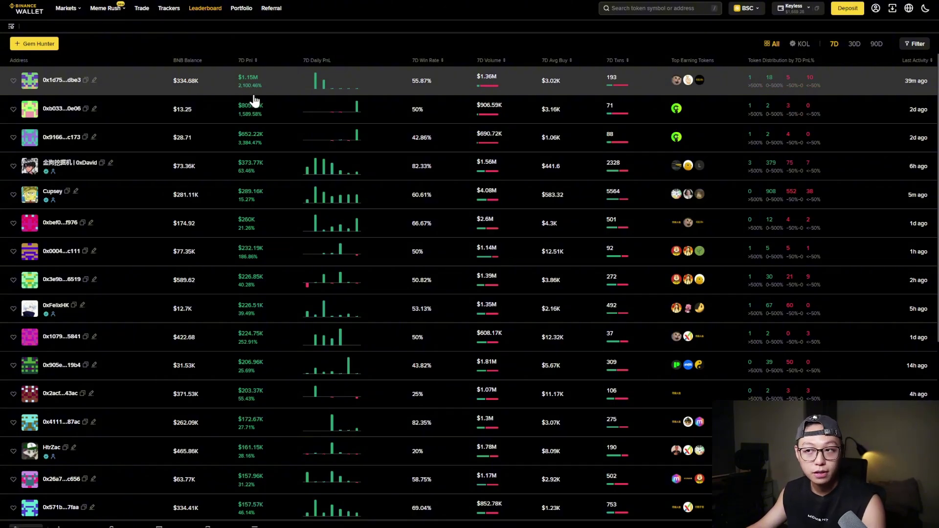
left_click(242, 8)
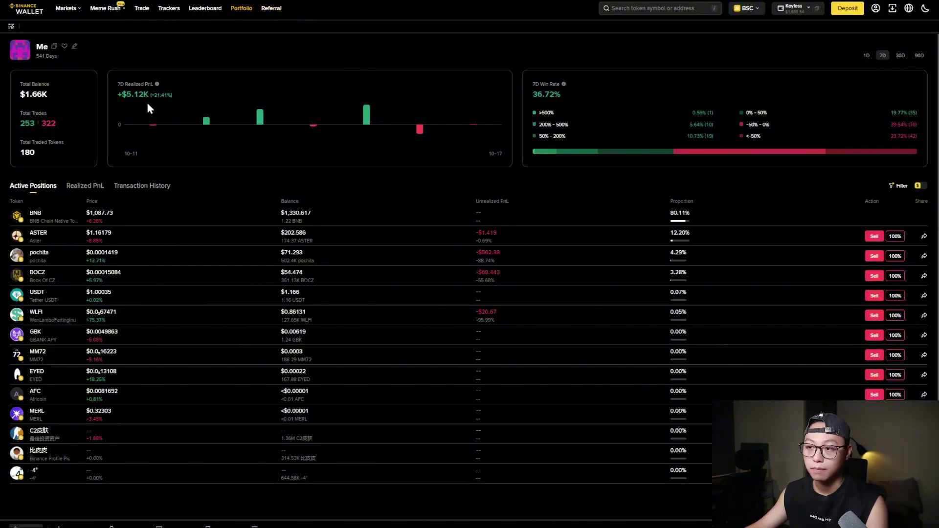
left_click(272, 8)
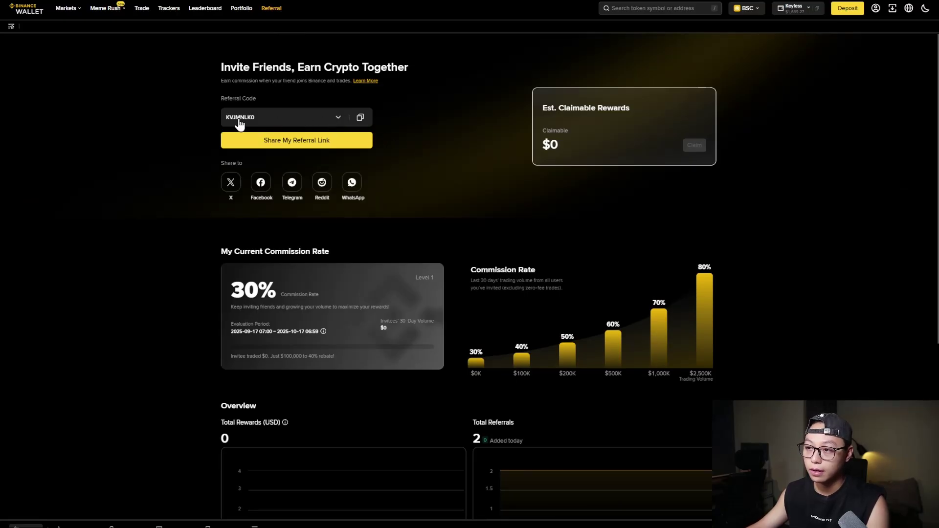
Highlight the referral code and the 30% commission rate figure on the Referral page.
left_click_drag(263, 118, 218, 117)
left_click(183, 146)
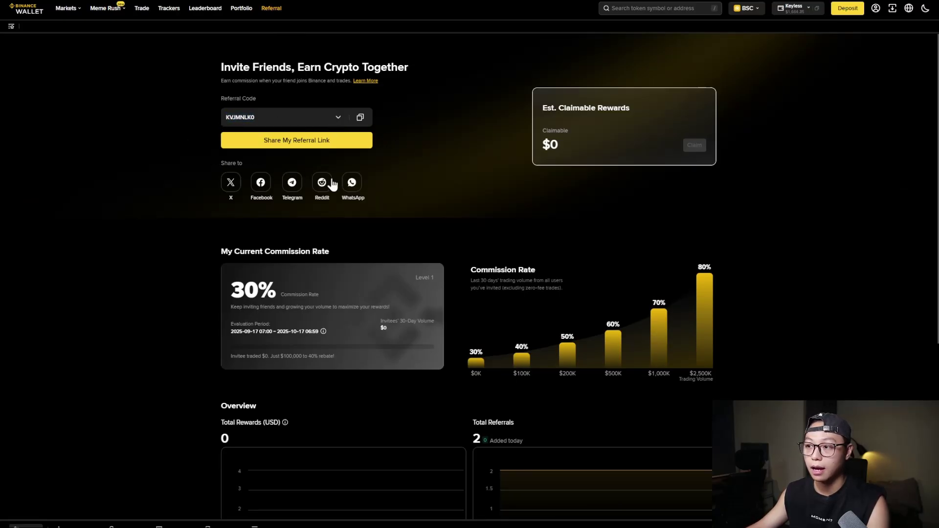
scroll(383, 323, "down", 4)
double_click(254, 113)
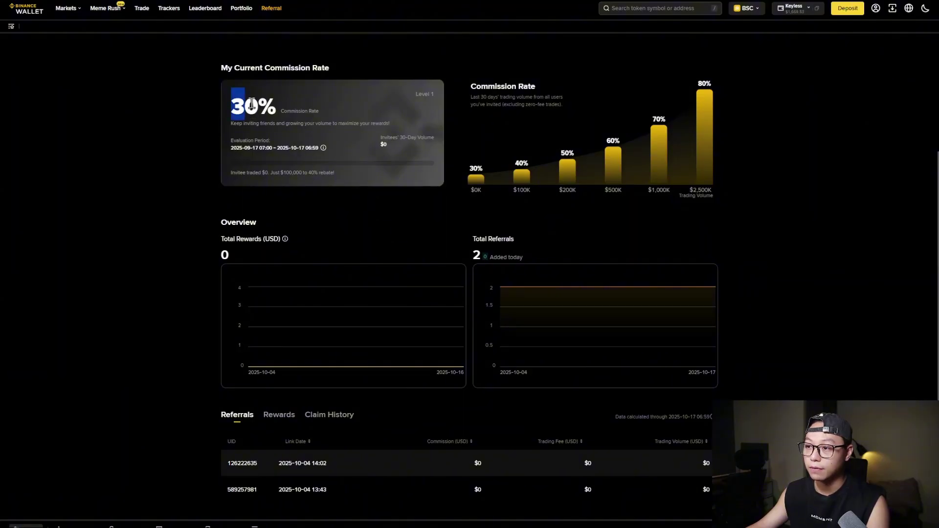
left_click(304, 109)
scroll(406, 242, "up", 4)
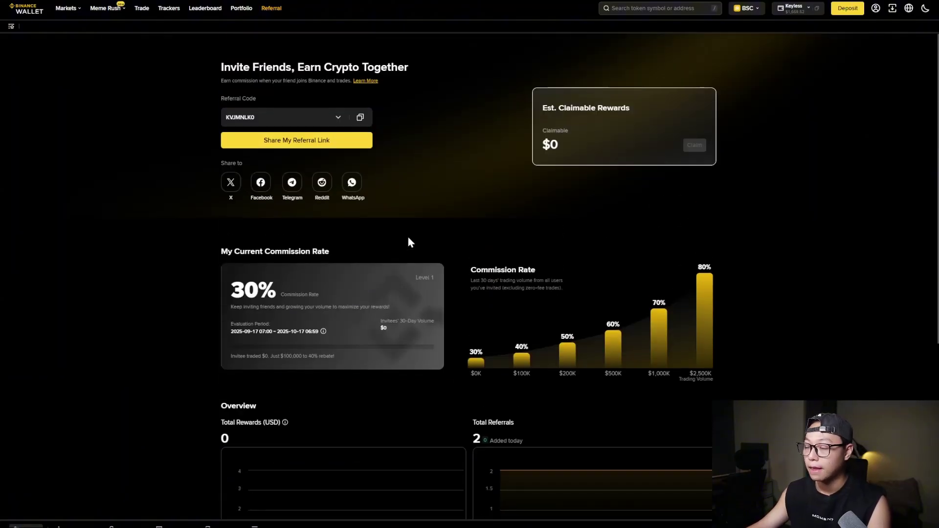
Keep the current referral code and copy the referral link to the clipboard.
left_click(340, 118)
left_click(325, 145)
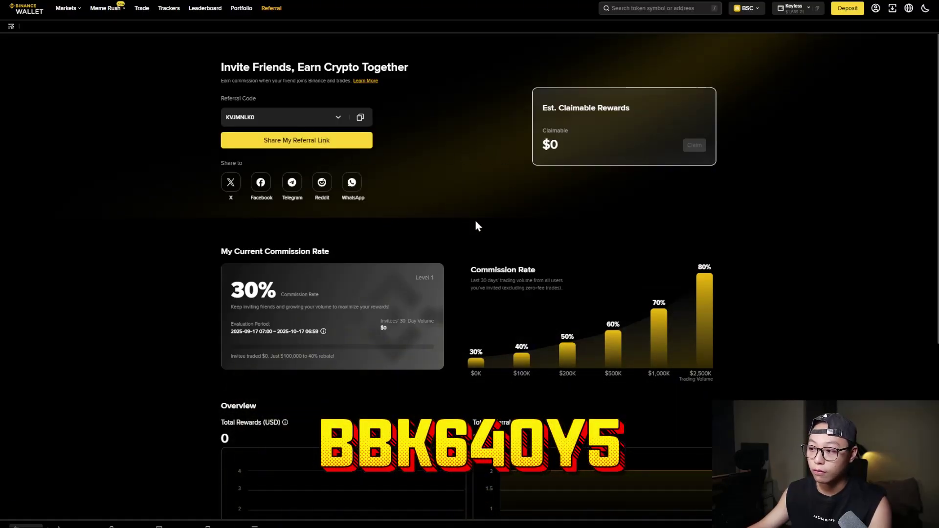
left_click(338, 142)
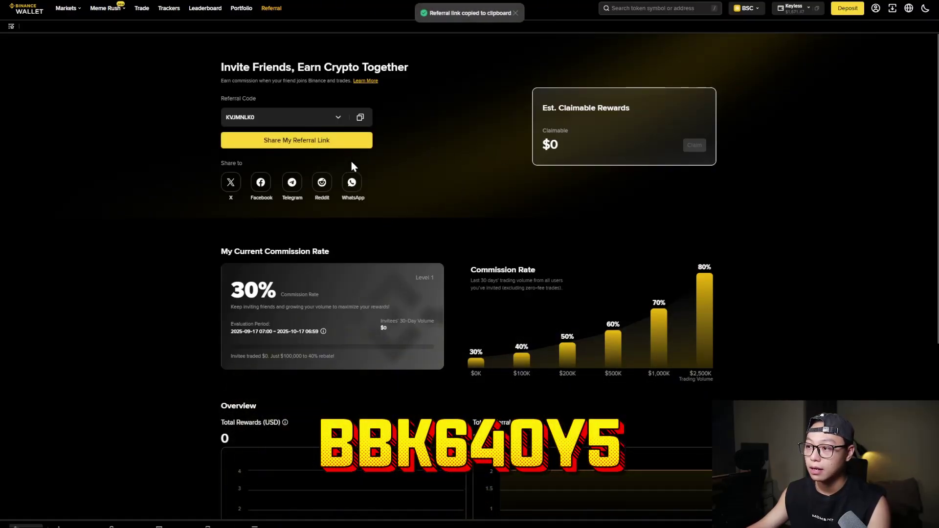
scroll(465, 169, "down", 4)
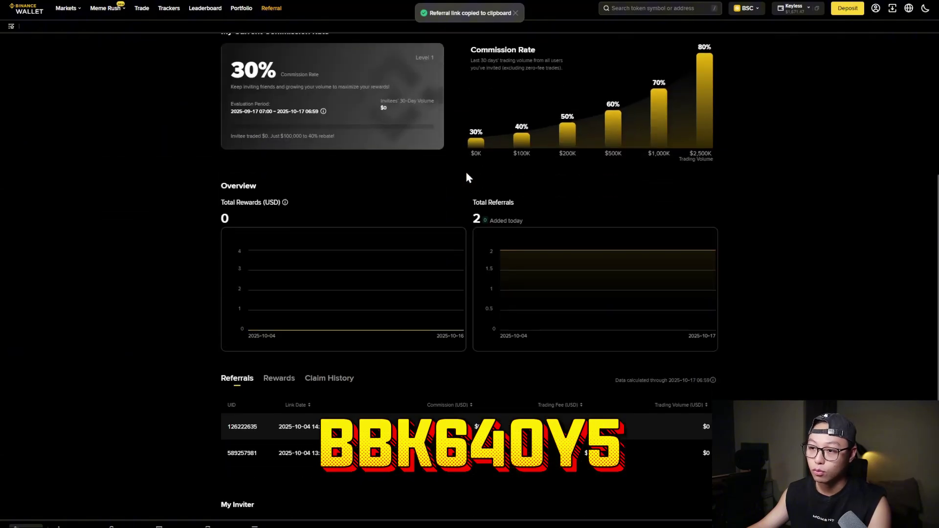
scroll(476, 204, "down", 1)
scroll(482, 235, "up", 5)
scroll(484, 260, "up", 1)
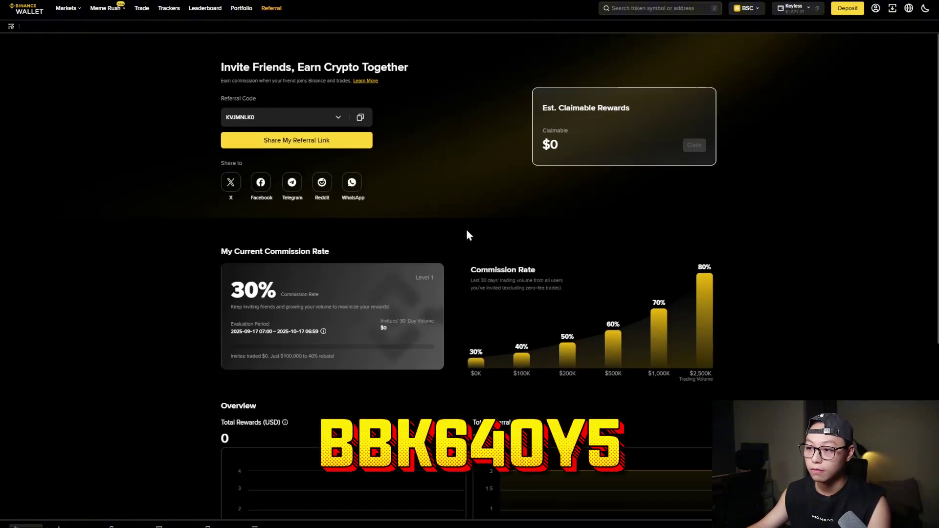